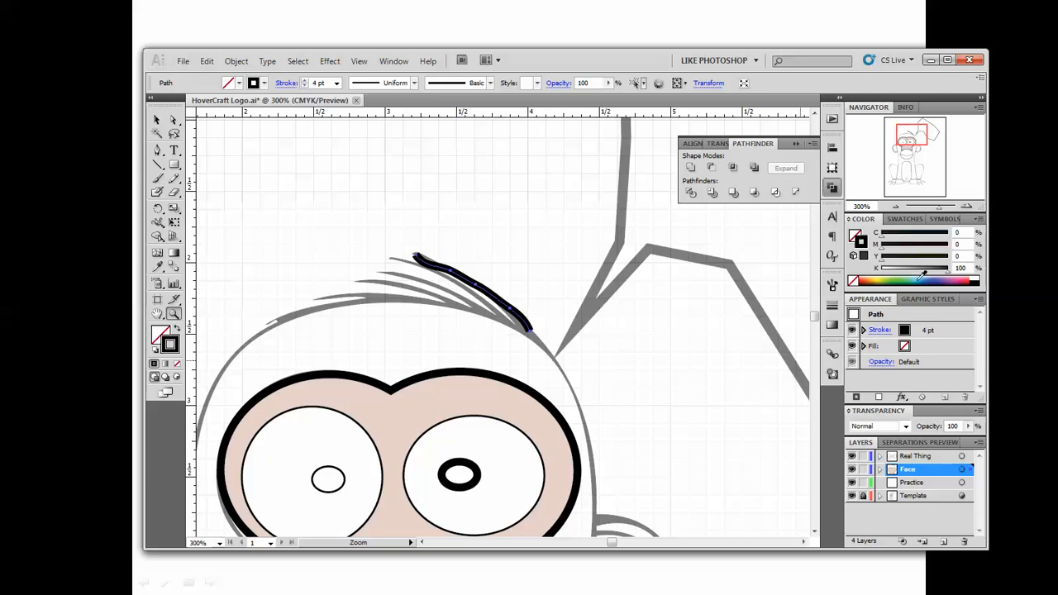
# - Format the selected hair path's stroke as light blue (C 58.04, M 0, Y 4.71, K 0), 2 pt, with round caps
pyautogui.click(922, 276)
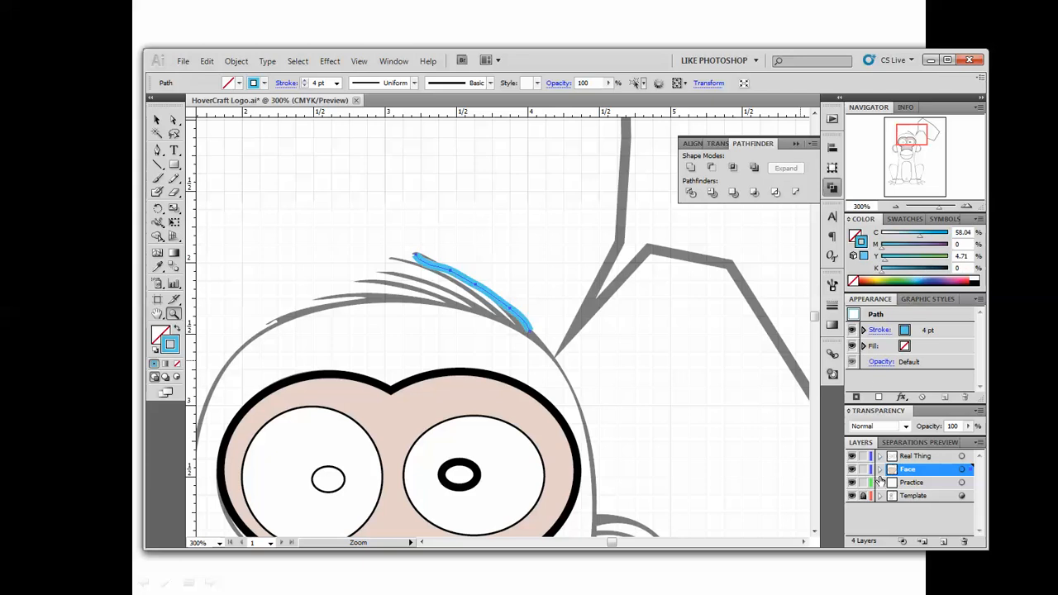
pyautogui.click(878, 331)
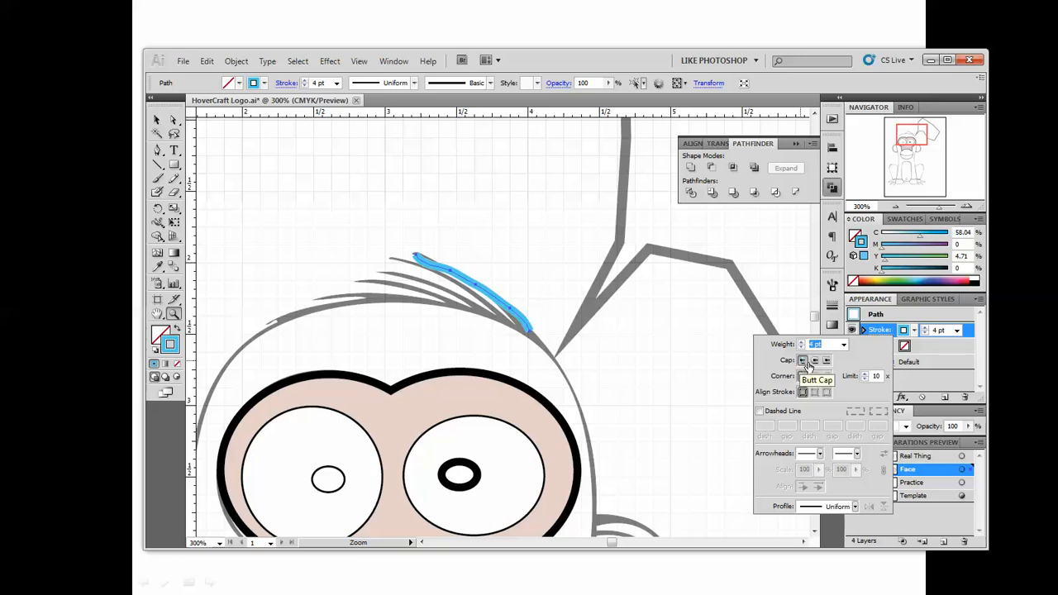
pyautogui.click(813, 360)
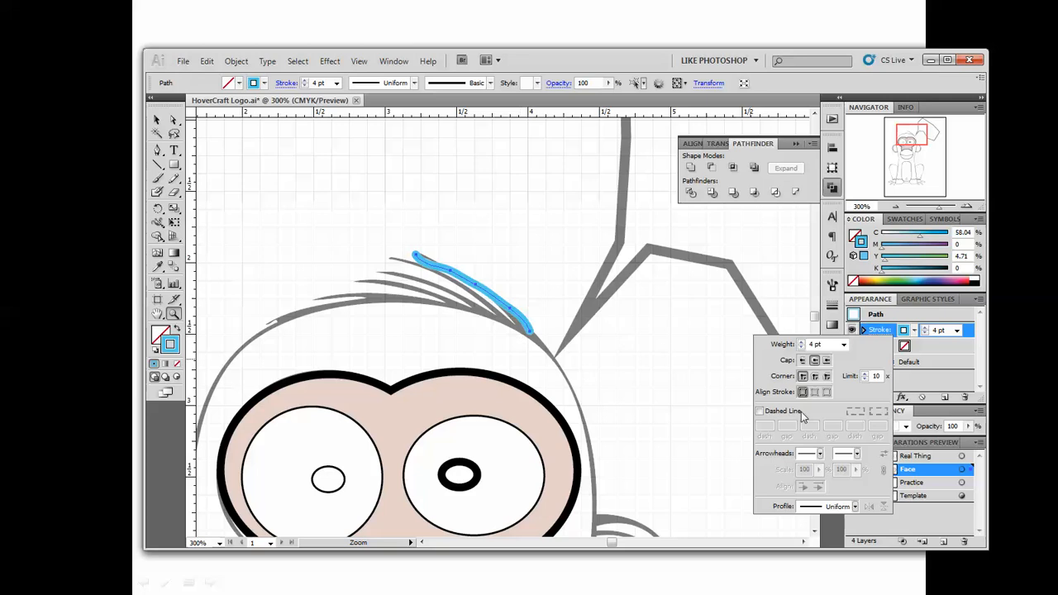
pyautogui.click(800, 348)
pyautogui.click(801, 348)
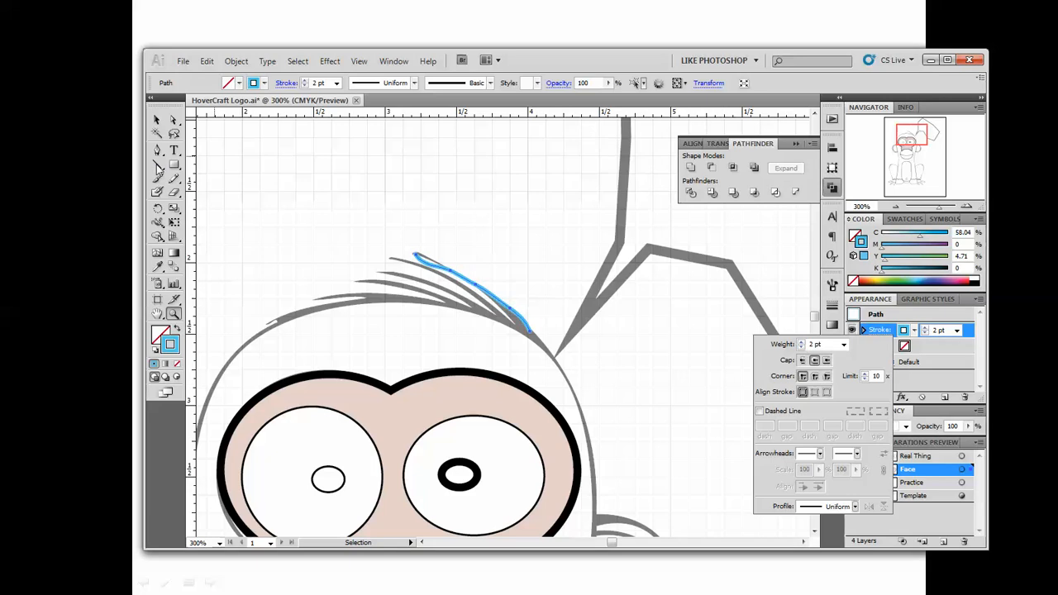
# - Draw a second hair strand with the Pencil tool, tracing the adjacent template strand from its root to its tip
pyautogui.click(173, 182)
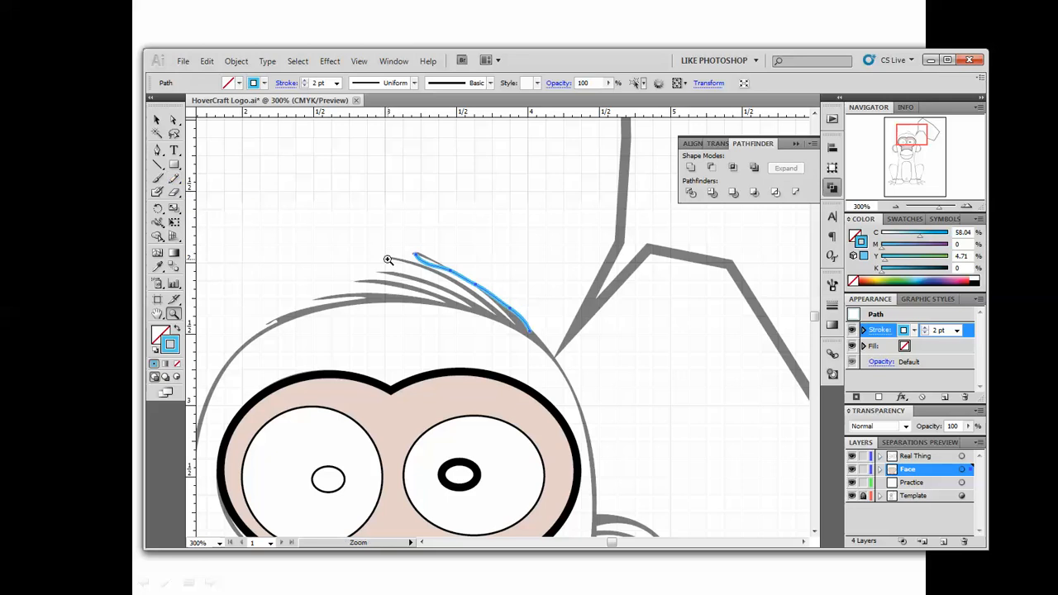
pyautogui.click(175, 182)
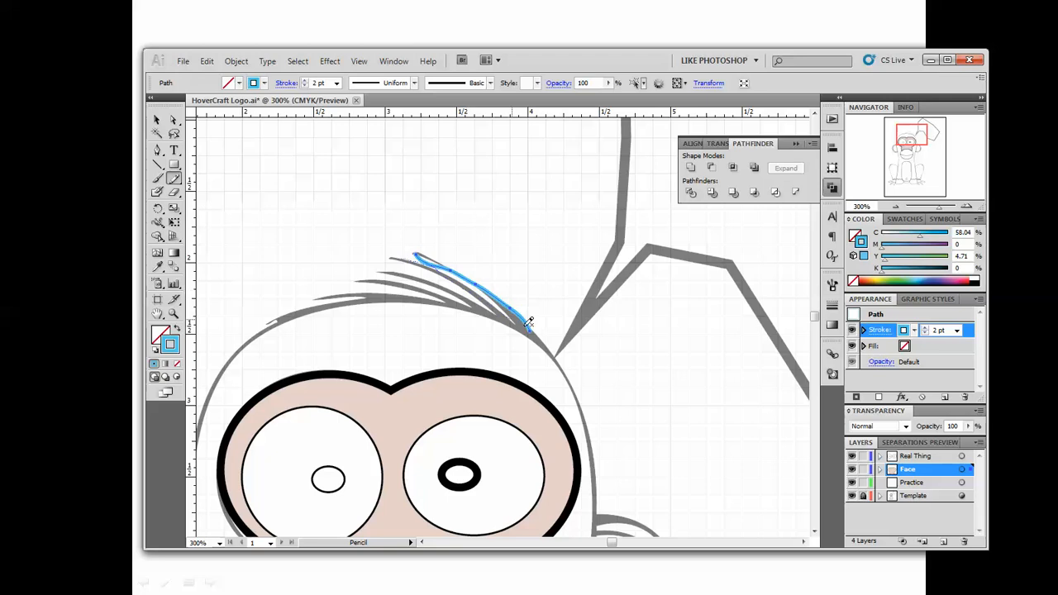
pyautogui.moveTo(533, 324); pyautogui.dragTo(390, 257)
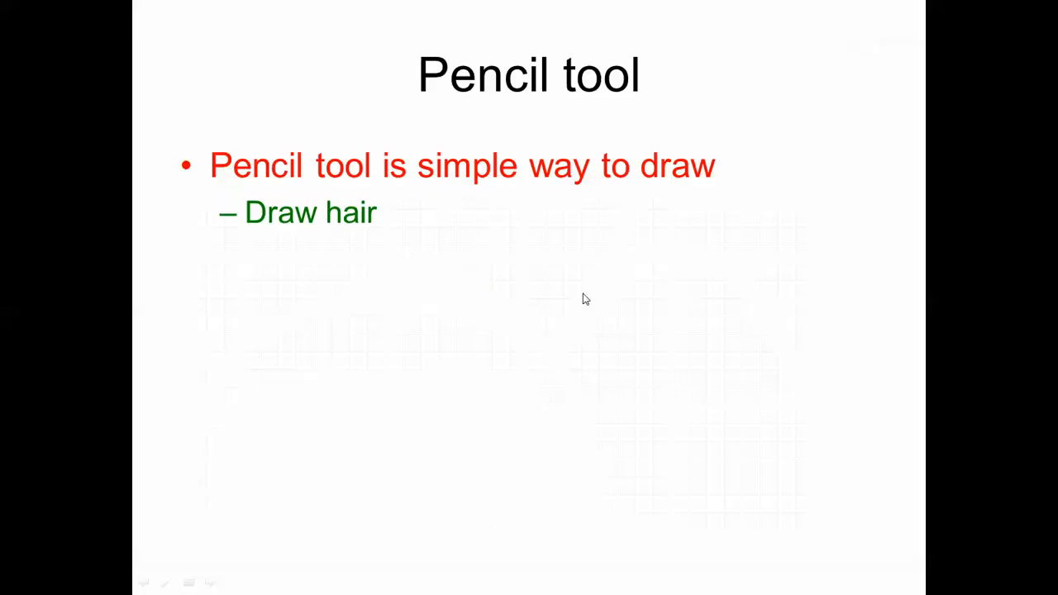
pyautogui.click(572, 295)
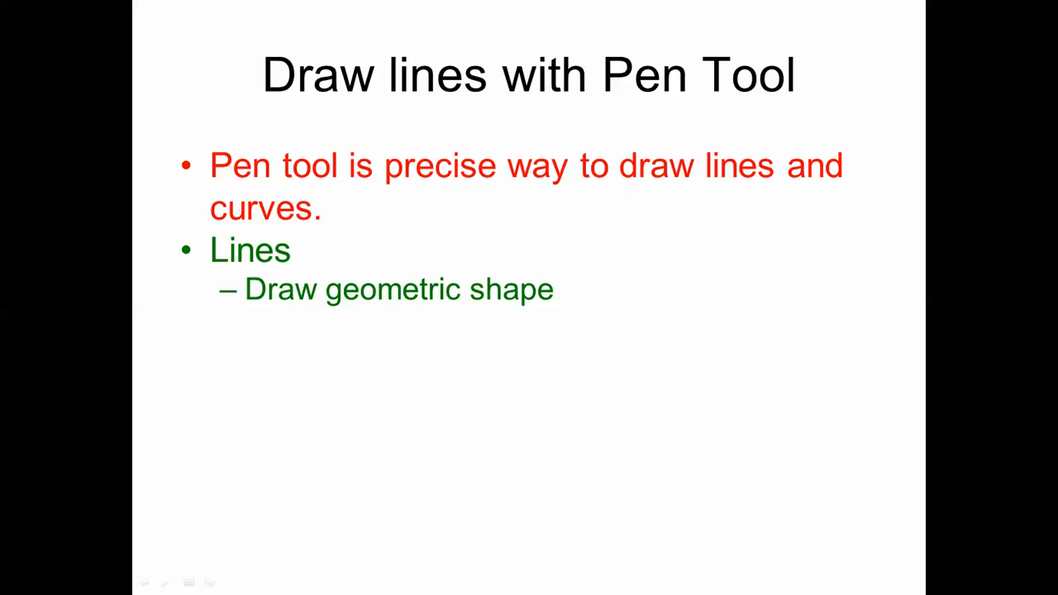
pyautogui.hotkey('alt', 'Tab')
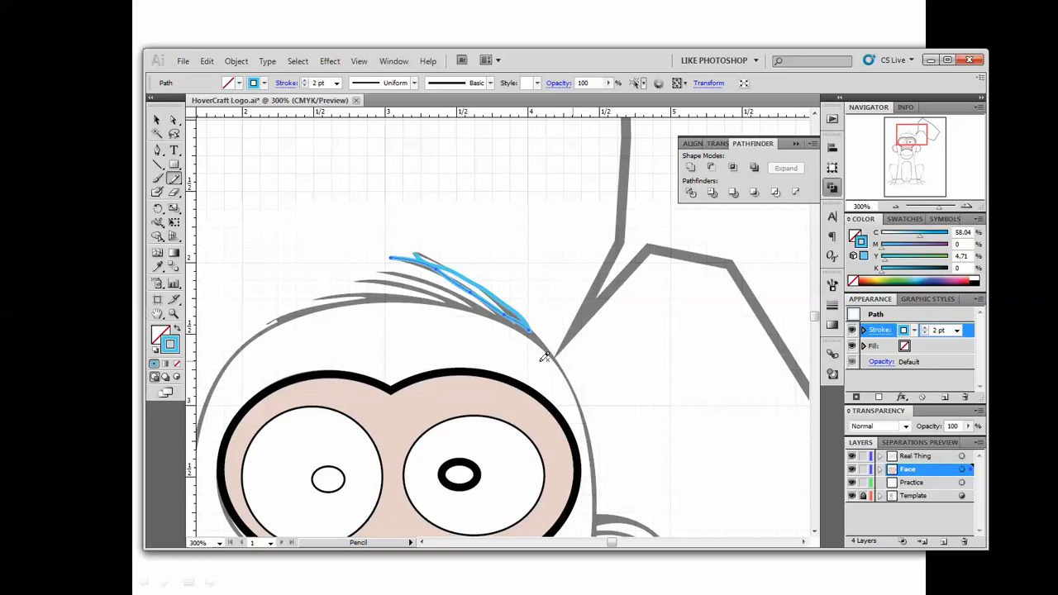
# - Maximize the application window and fit the whole artboard in it
pyautogui.scroll(-3, 514, 360)
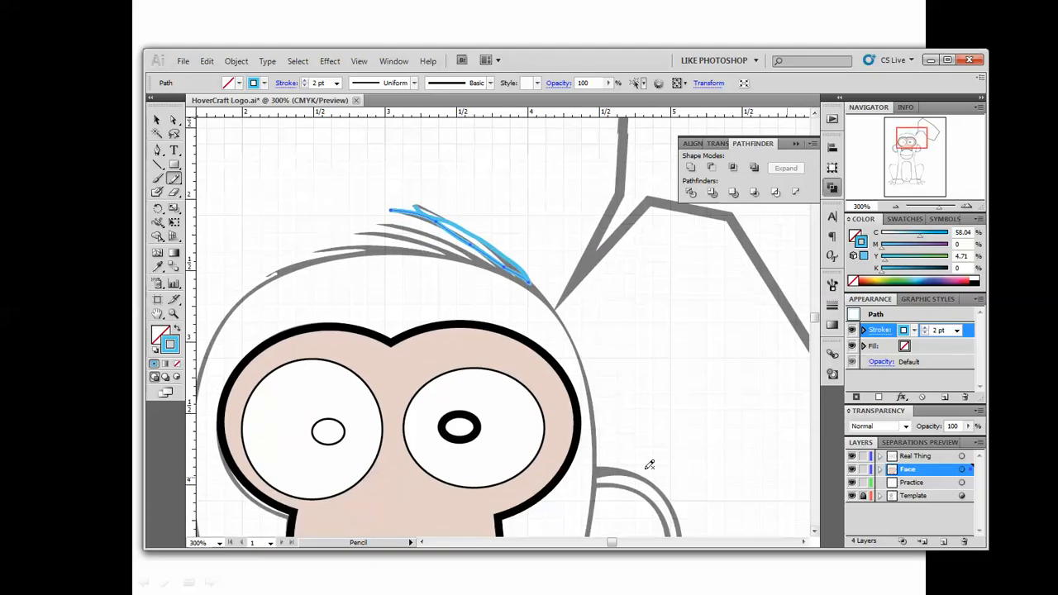
pyautogui.doubleClick(157, 313)
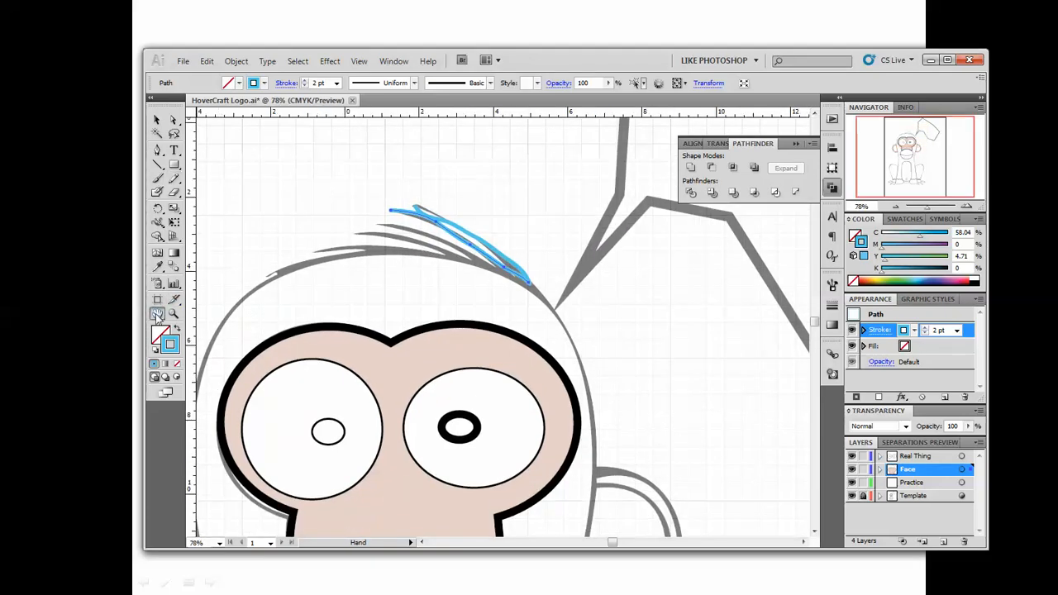
pyautogui.click(947, 60)
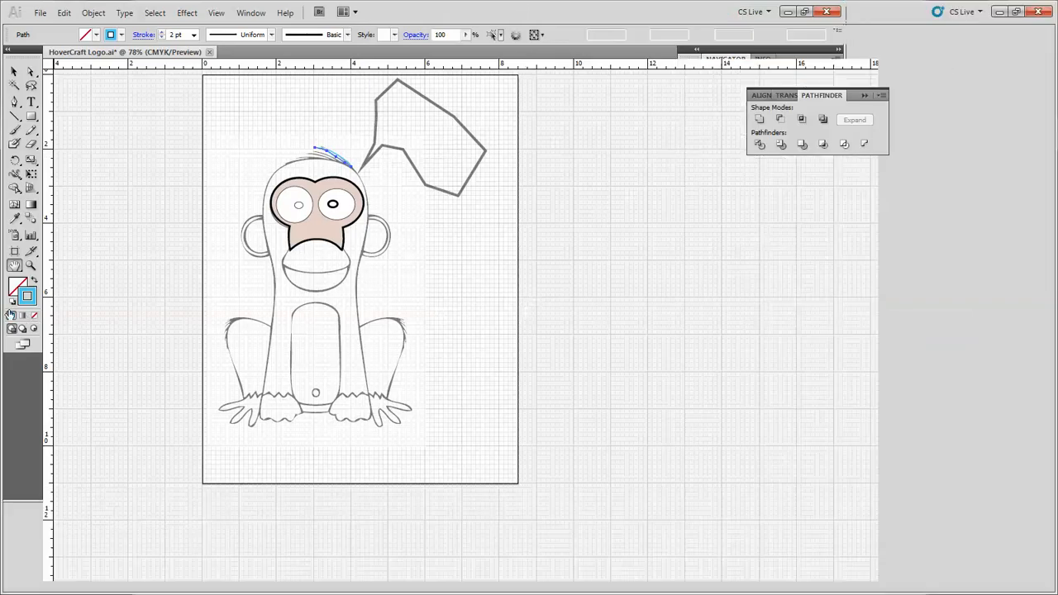
pyautogui.doubleClick(15, 266)
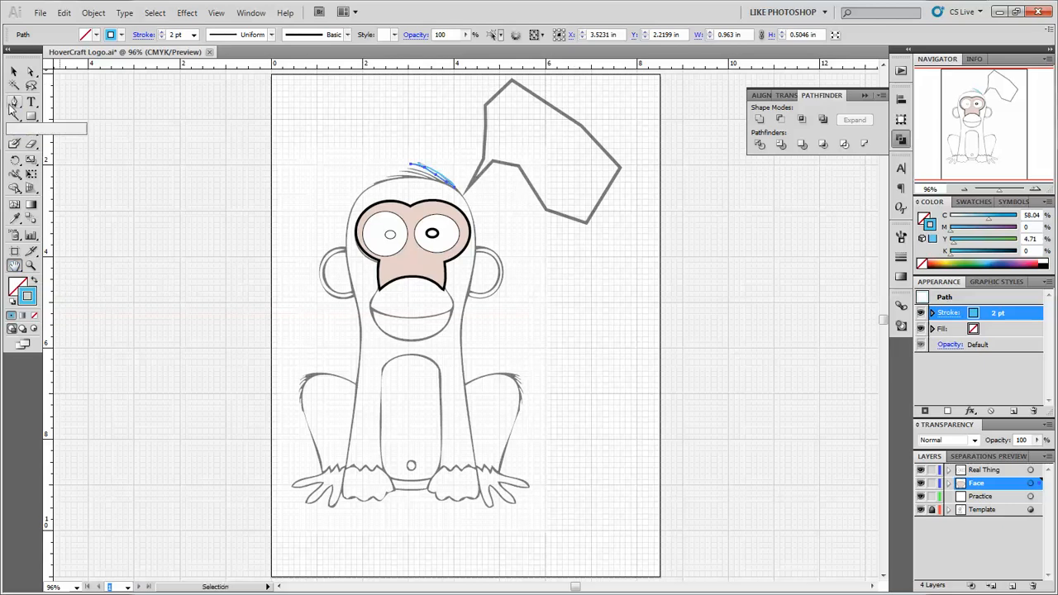
# - Trace the angular speech-bubble shape beside the monkey's head with straight Pen tool segments, closing the path at its starting point
pyautogui.click(13, 104)
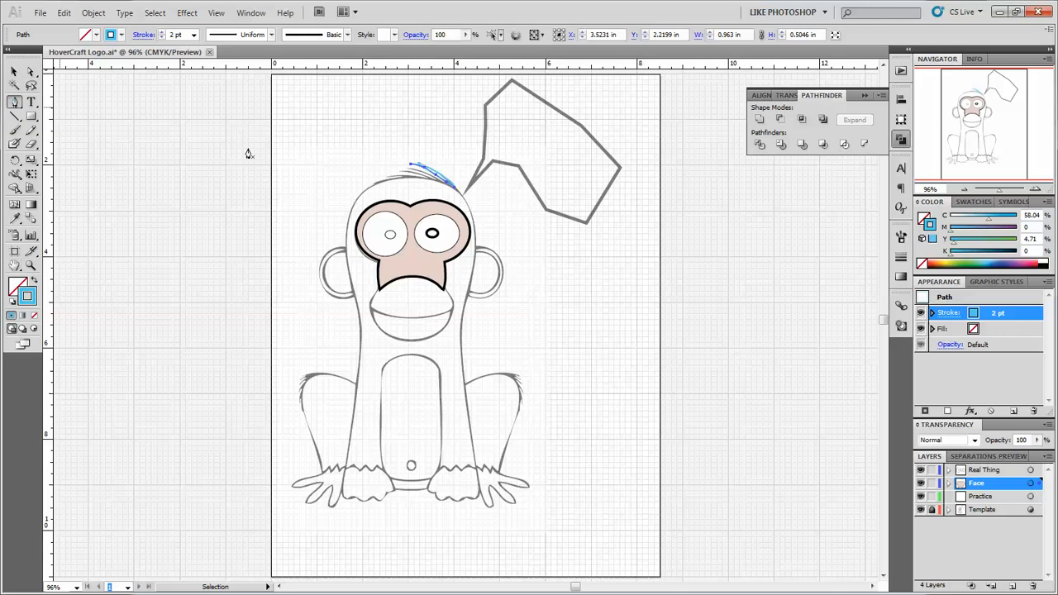
pyautogui.click(465, 197)
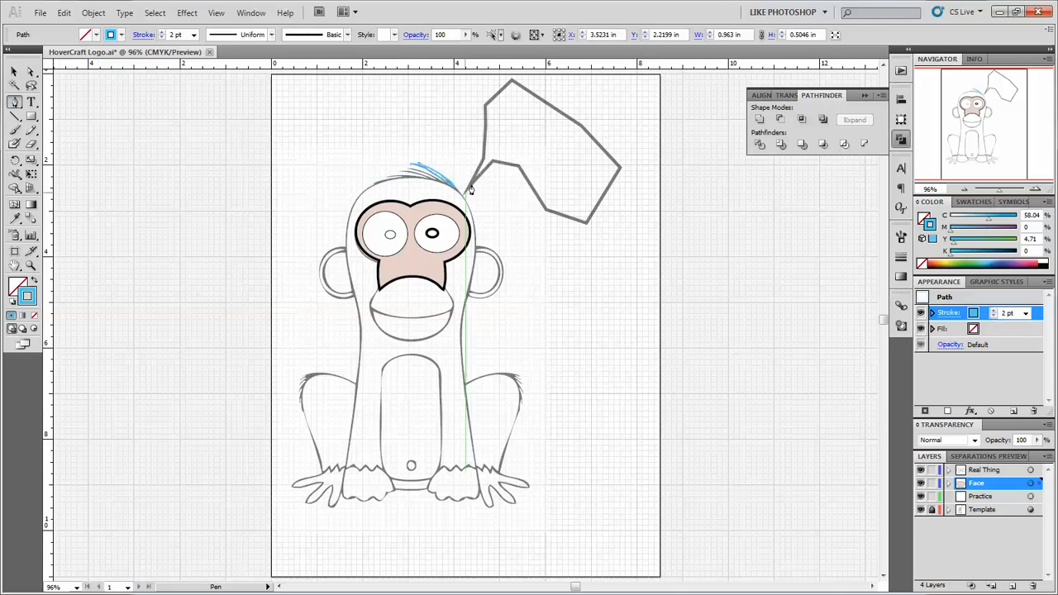
pyautogui.click(484, 159)
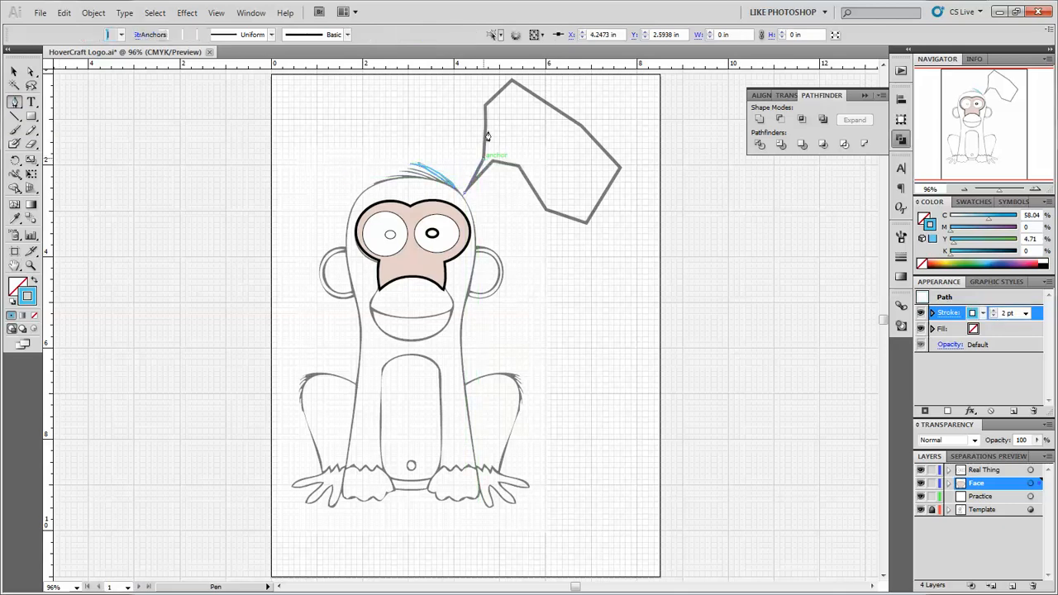
pyautogui.click(485, 106)
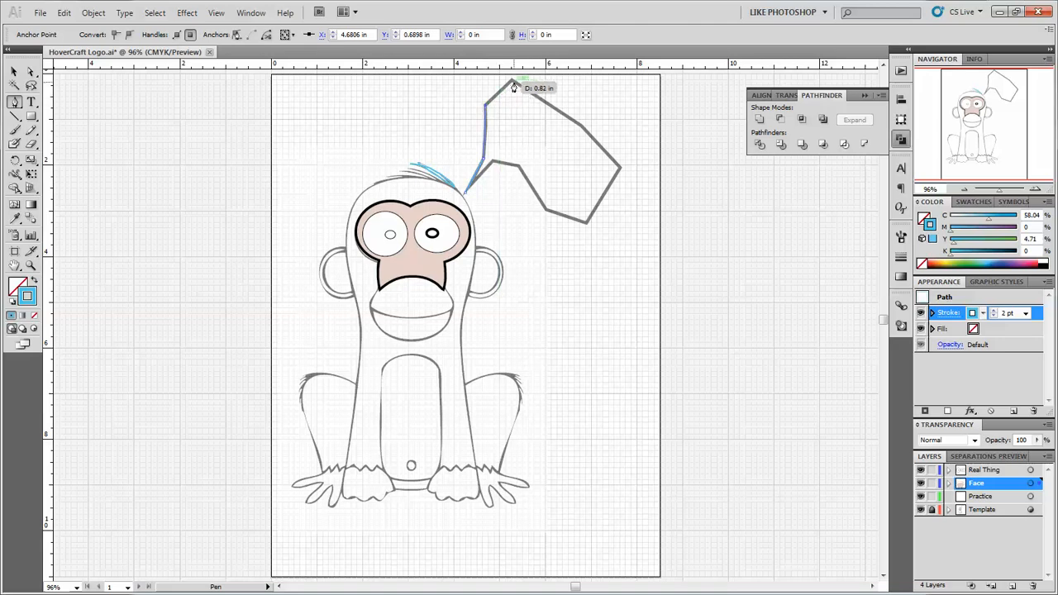
pyautogui.click(511, 81)
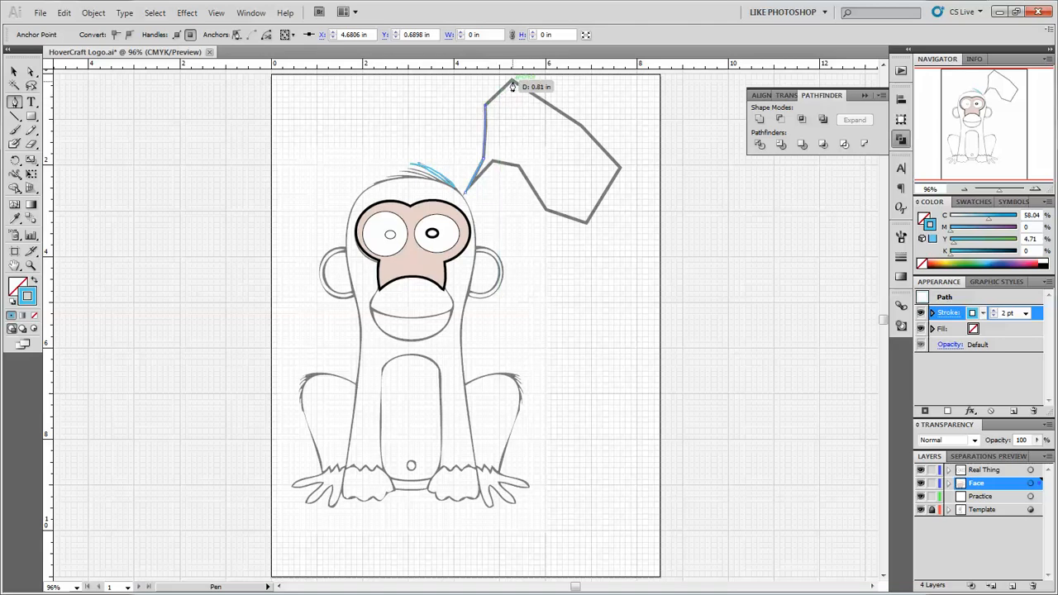
pyautogui.click(581, 126)
pyautogui.click(619, 168)
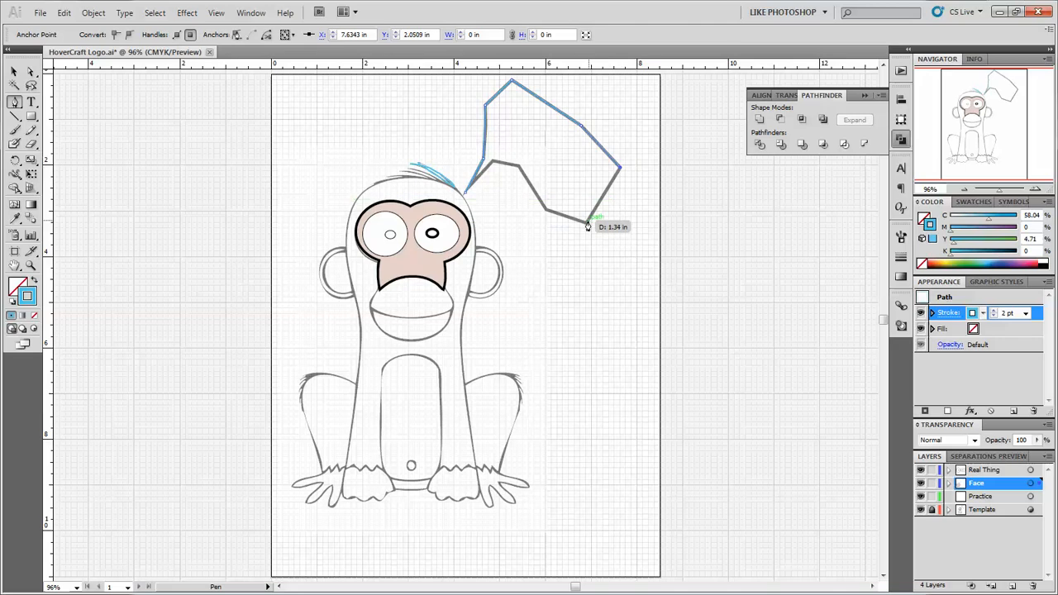
pyautogui.click(587, 221)
pyautogui.click(544, 213)
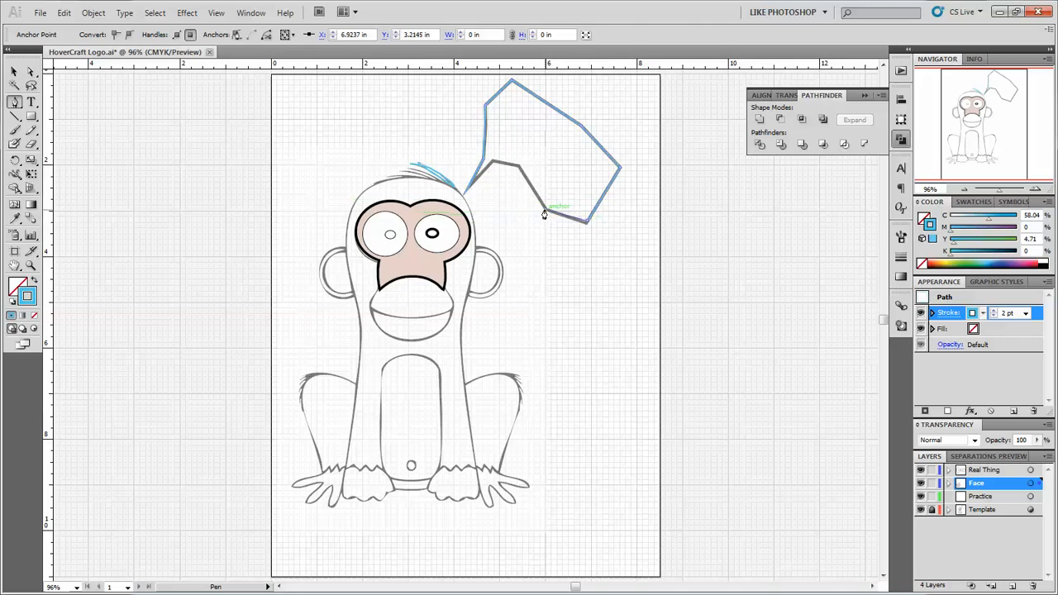
pyautogui.click(516, 167)
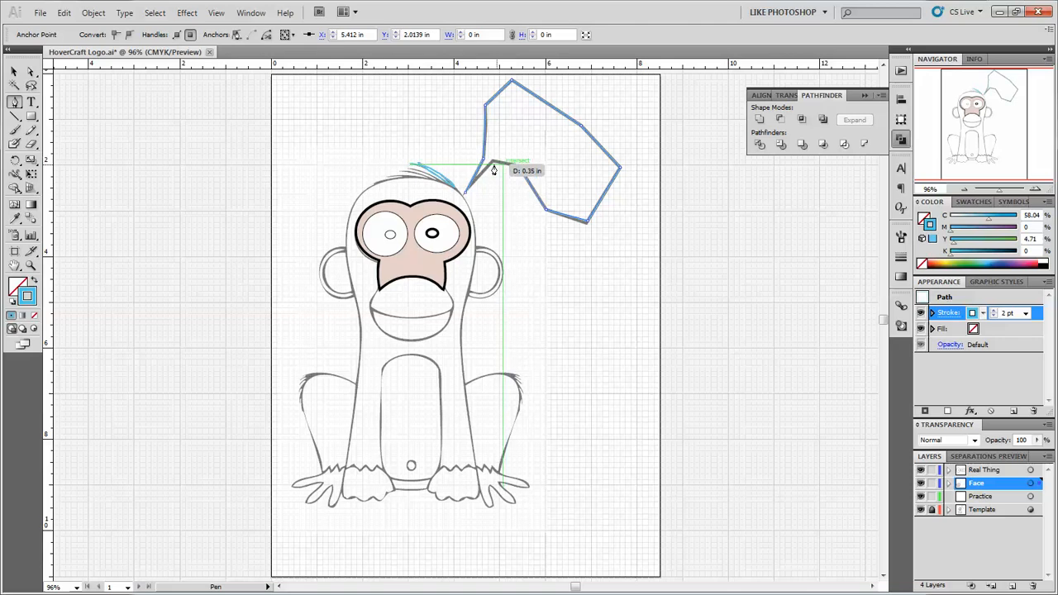
pyautogui.click(493, 162)
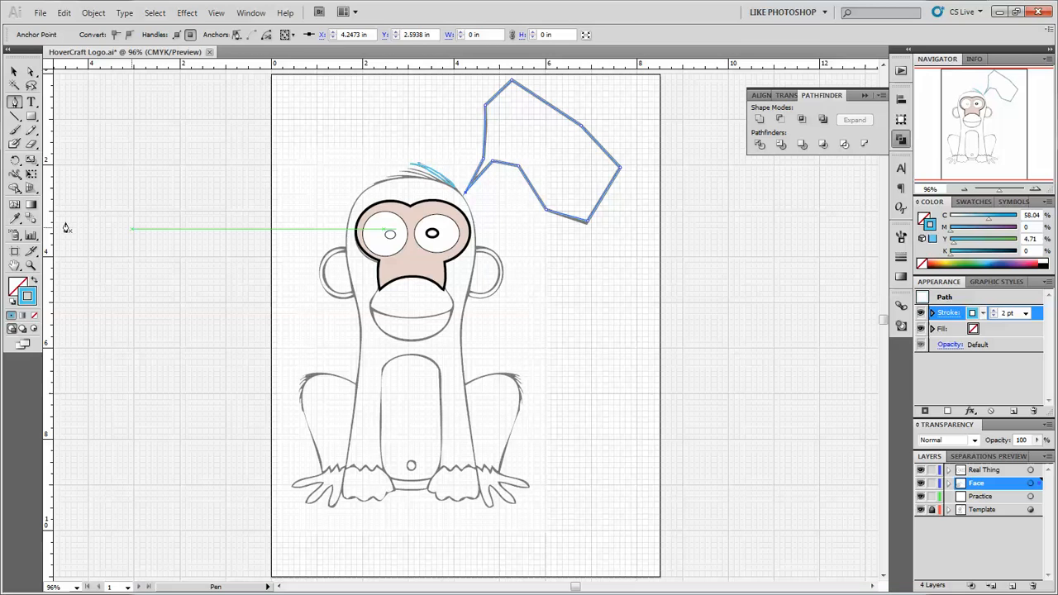
# - Create a new layer above the Real Thing layer and name it Mouth
pyautogui.click(30, 264)
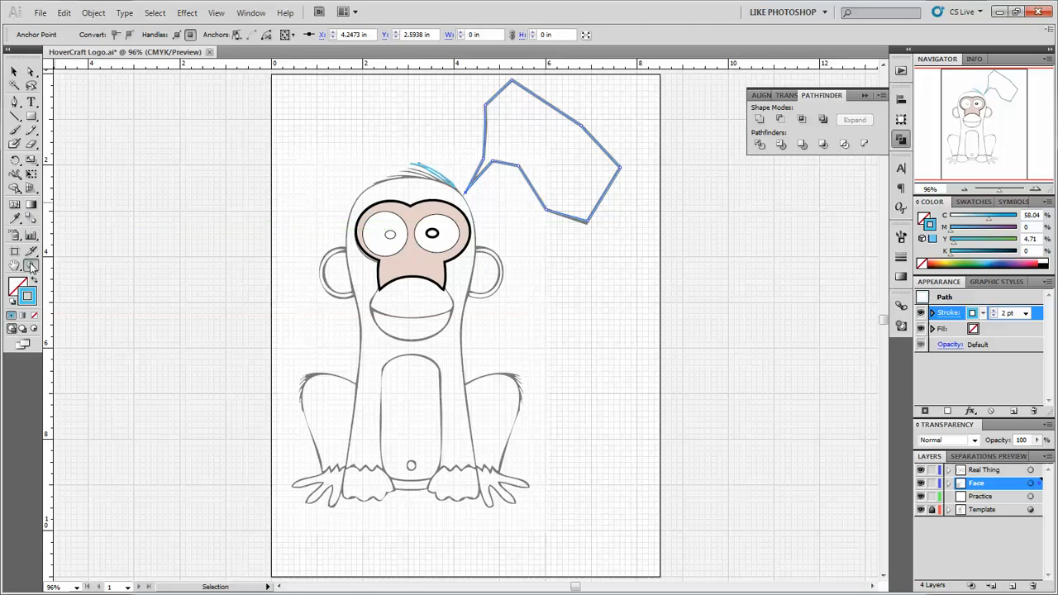
pyautogui.click(412, 323)
pyautogui.click(467, 337)
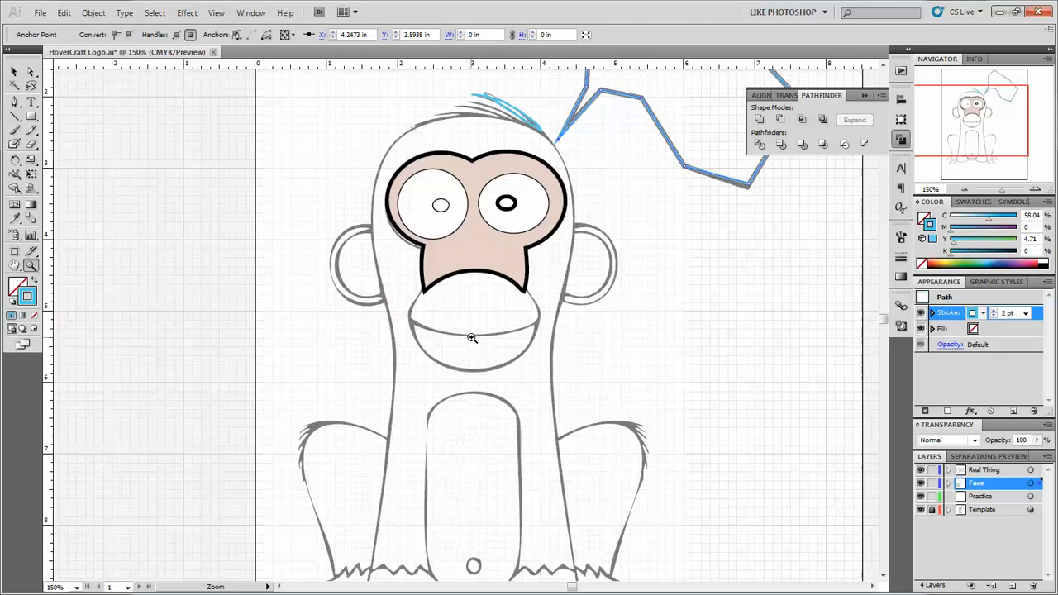
pyautogui.click(474, 320)
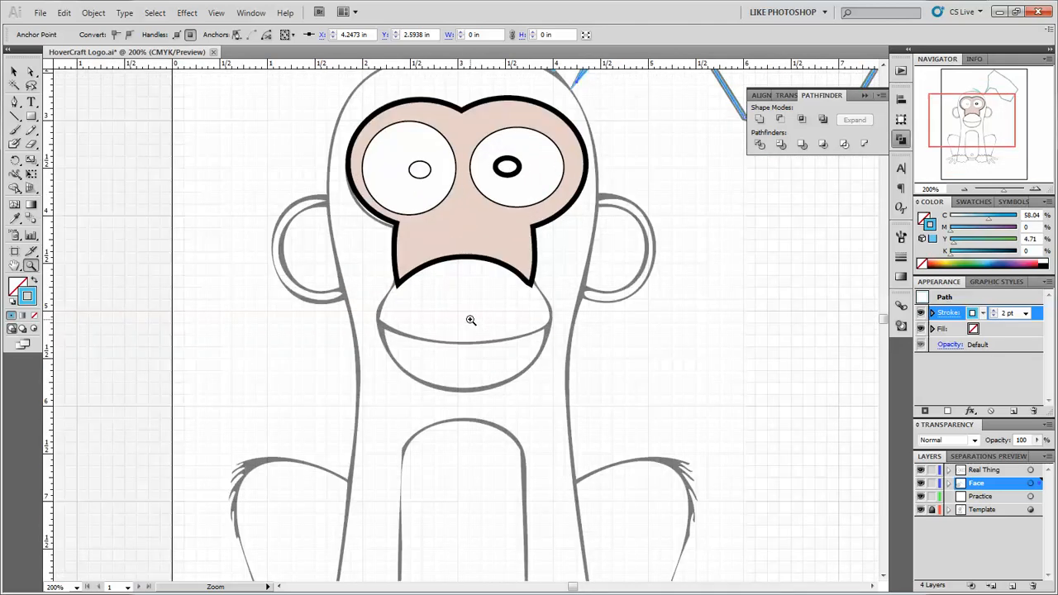
pyautogui.click(473, 321)
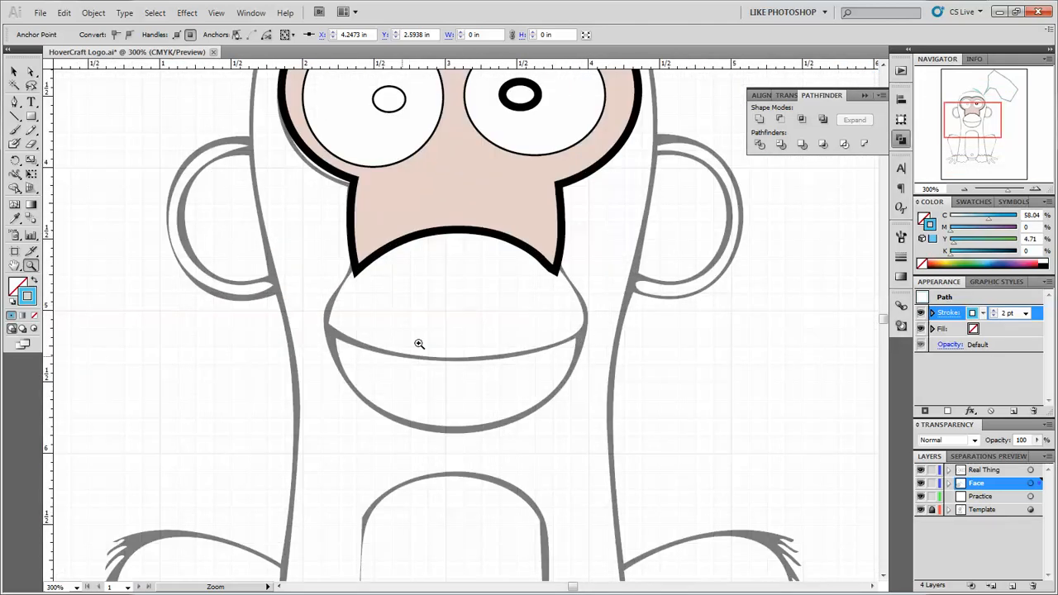
pyautogui.click(988, 469)
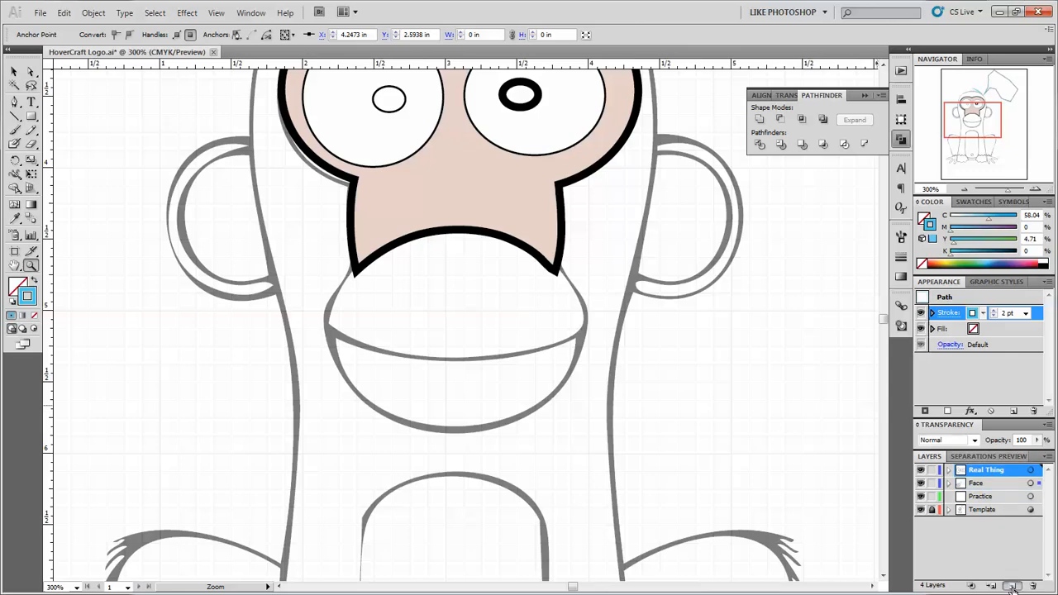
pyautogui.click(1012, 585)
pyautogui.doubleClick(979, 470)
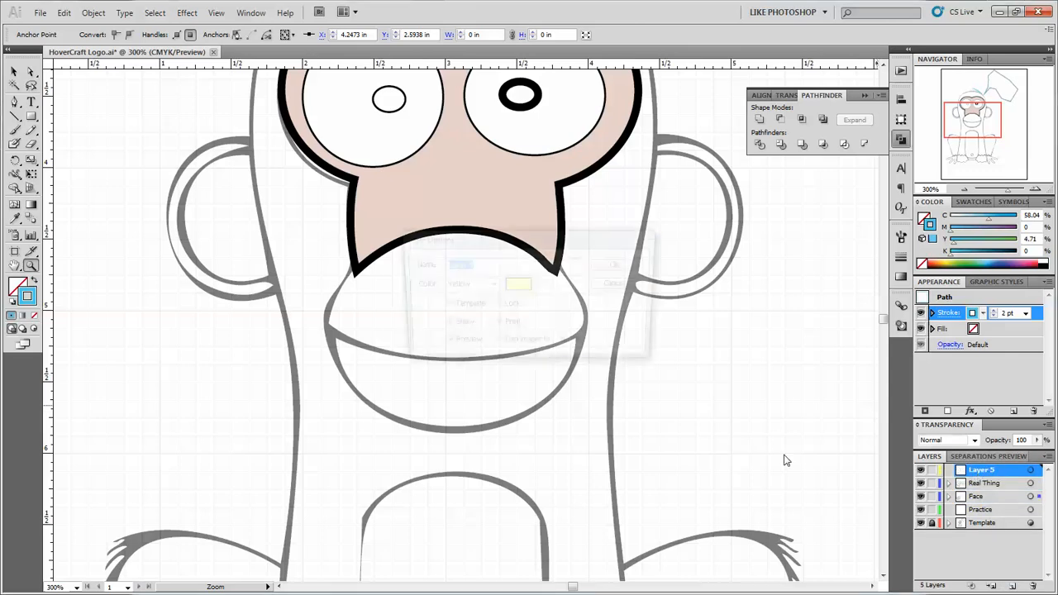
pyautogui.write('Mouth')
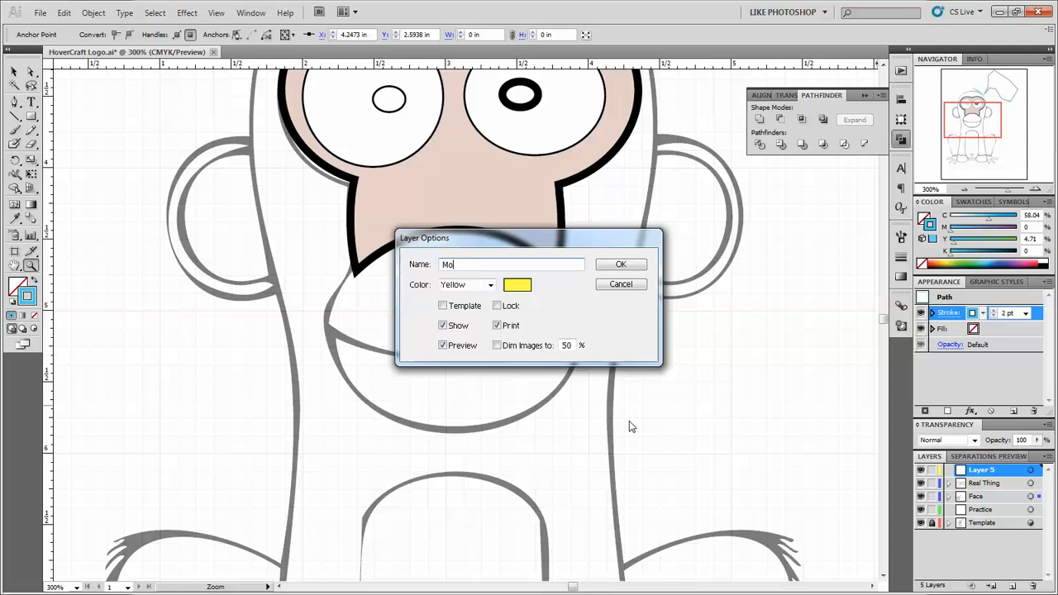
pyautogui.click(627, 264)
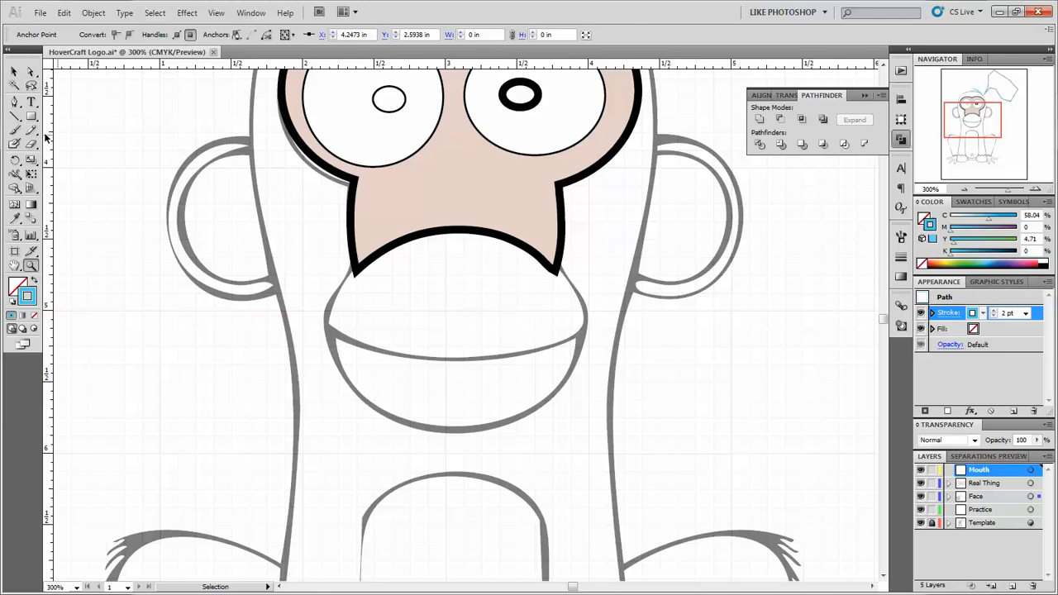
# - Trace the upper mouth shape with curved Pen tool segments on the Mouth layer, closing the path at its starting corner
pyautogui.click(15, 103)
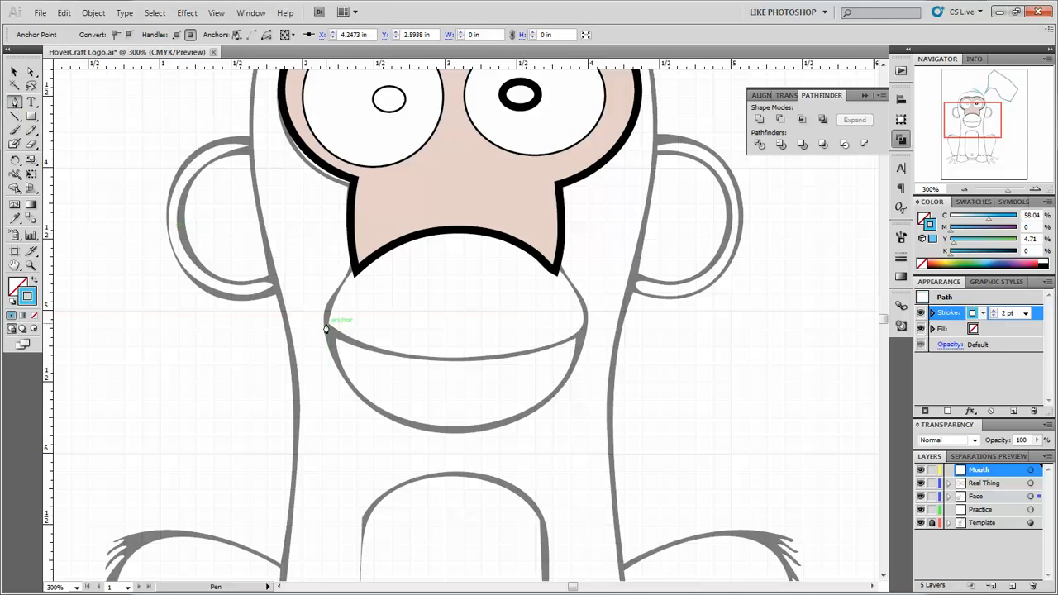
pyautogui.moveTo(327, 326)
pyautogui.mouseDown()
pyautogui.moveTo(351, 338)
pyautogui.moveTo(313, 352)
pyautogui.moveTo(334, 351)
pyautogui.moveTo(332, 338)
pyautogui.mouseUp()
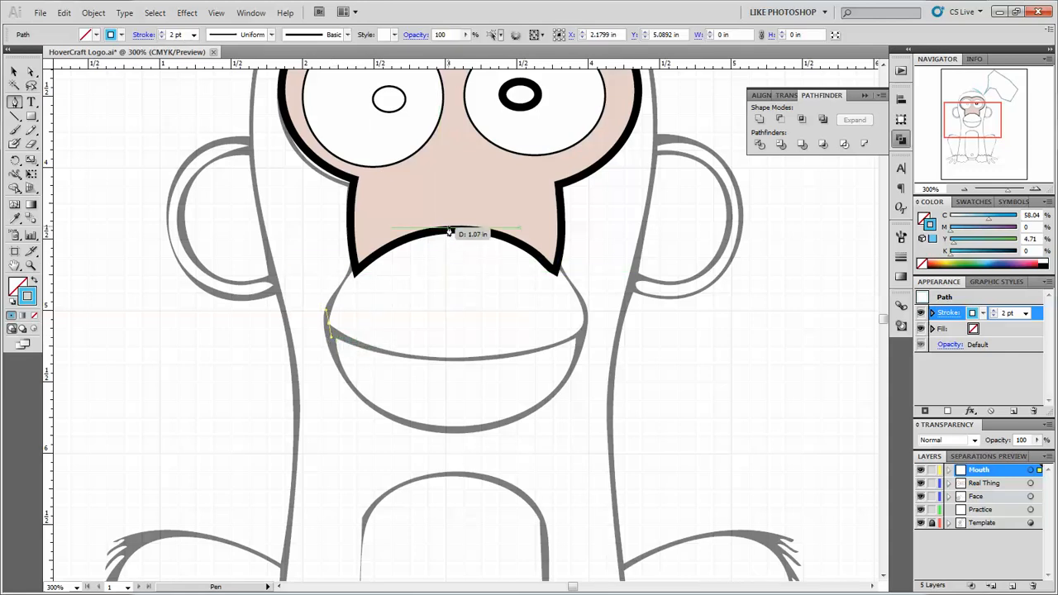
pyautogui.click(446, 228)
pyautogui.moveTo(450, 225); pyautogui.dragTo(566, 230)
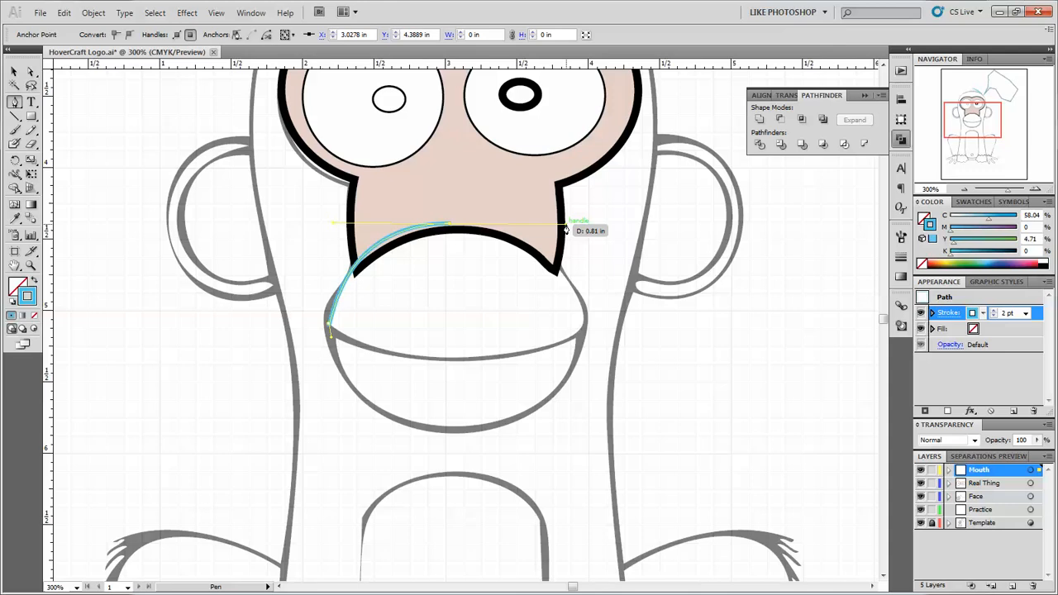
pyautogui.click(587, 330)
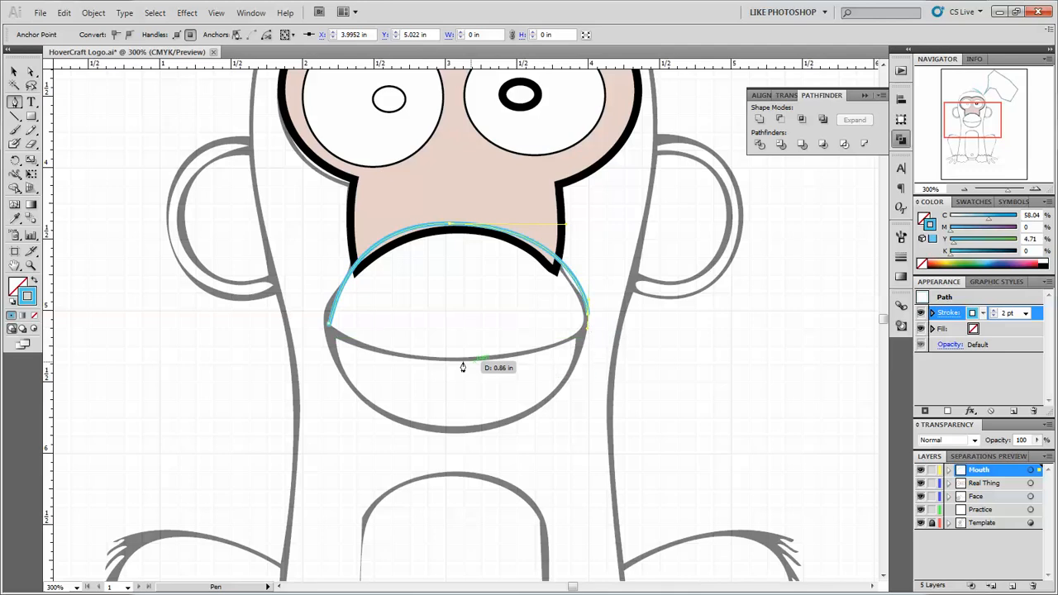
pyautogui.moveTo(458, 365); pyautogui.dragTo(380, 363)
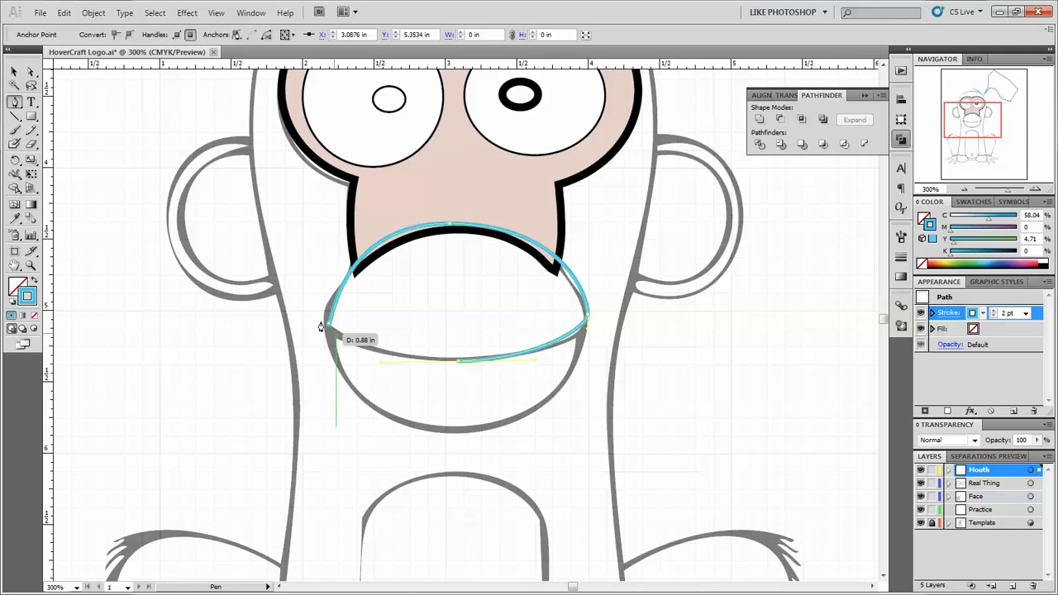
pyautogui.moveTo(328, 328); pyautogui.dragTo(327, 319)
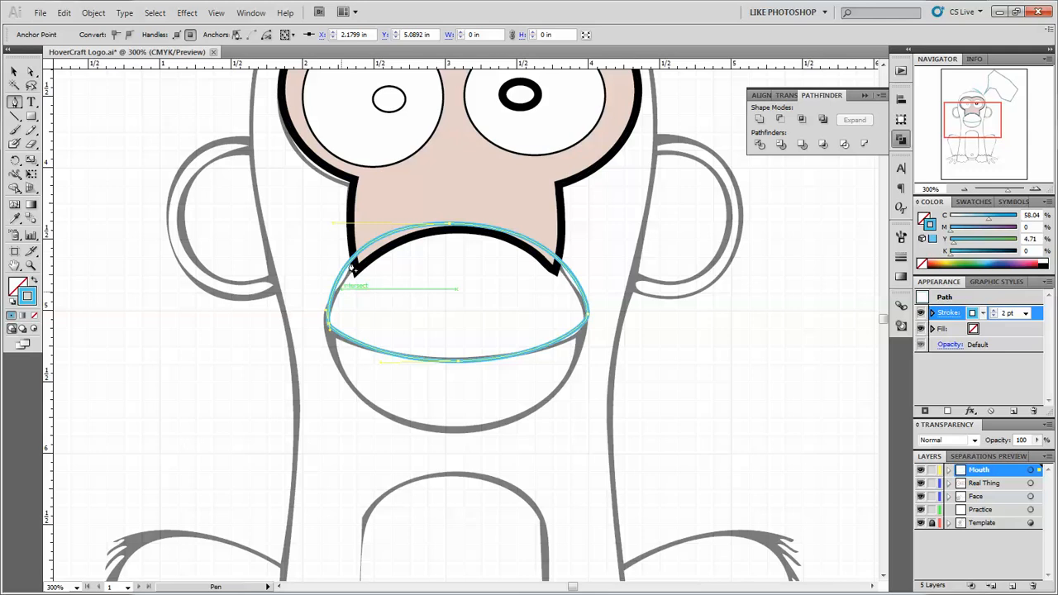
# - Shorten the outgoing curve handle at the mouth's top anchor and add an anchor point on the upper-left curve, selecting it
pyautogui.click(30, 72)
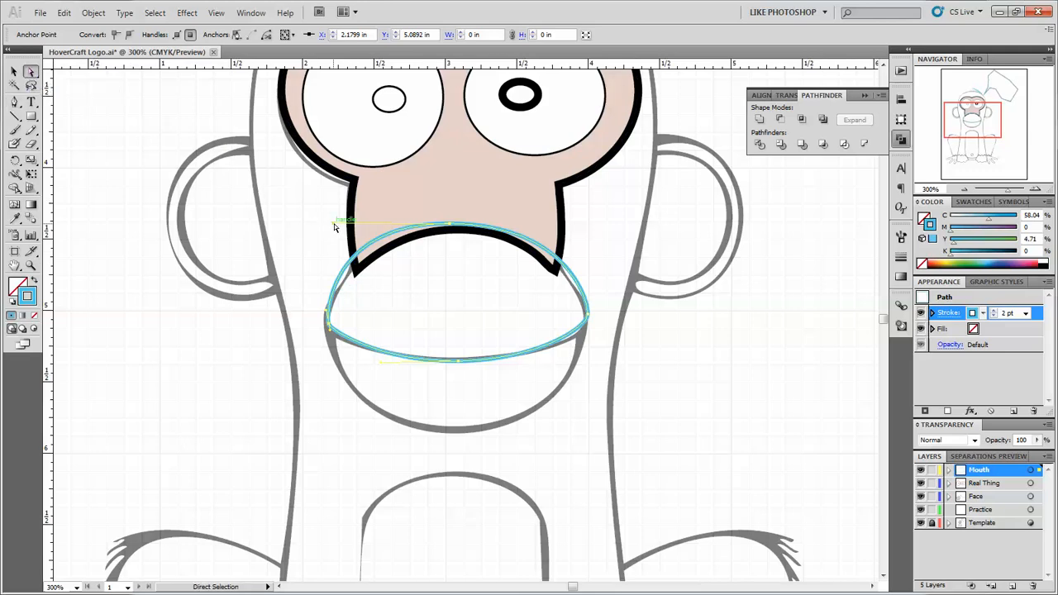
pyautogui.moveTo(335, 225); pyautogui.dragTo(359, 227)
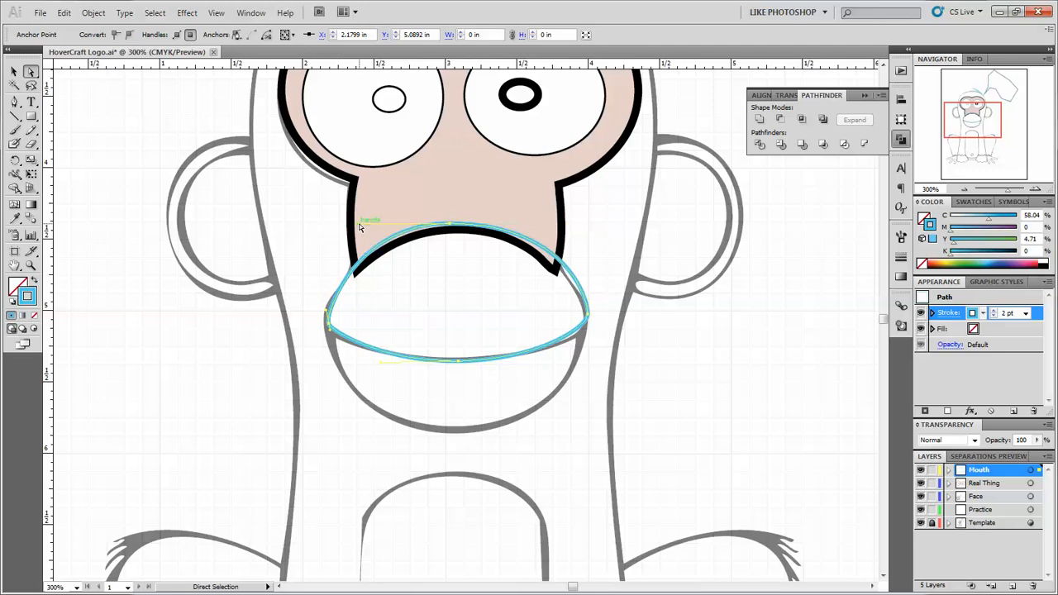
pyautogui.click(16, 103)
pyautogui.moveTo(19, 105); pyautogui.dragTo(44, 122)
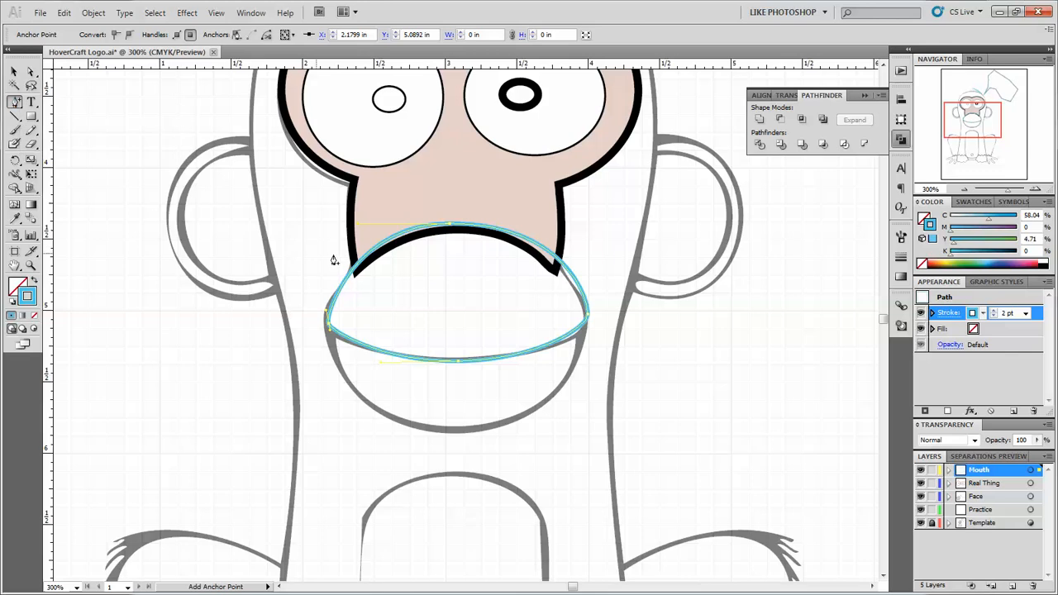
pyautogui.click(368, 259)
pyautogui.click(31, 73)
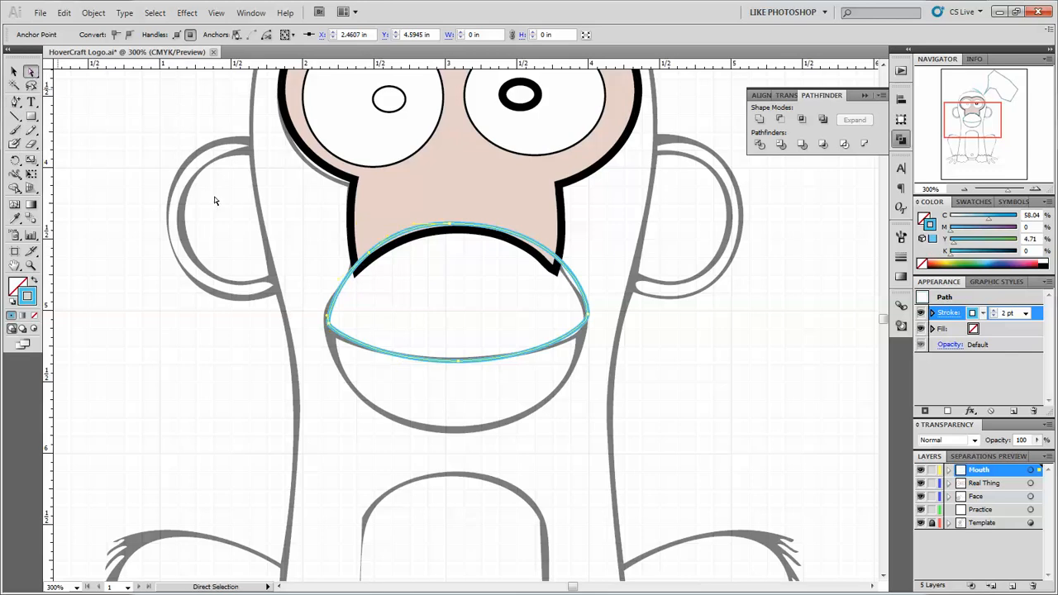
pyautogui.click(317, 244)
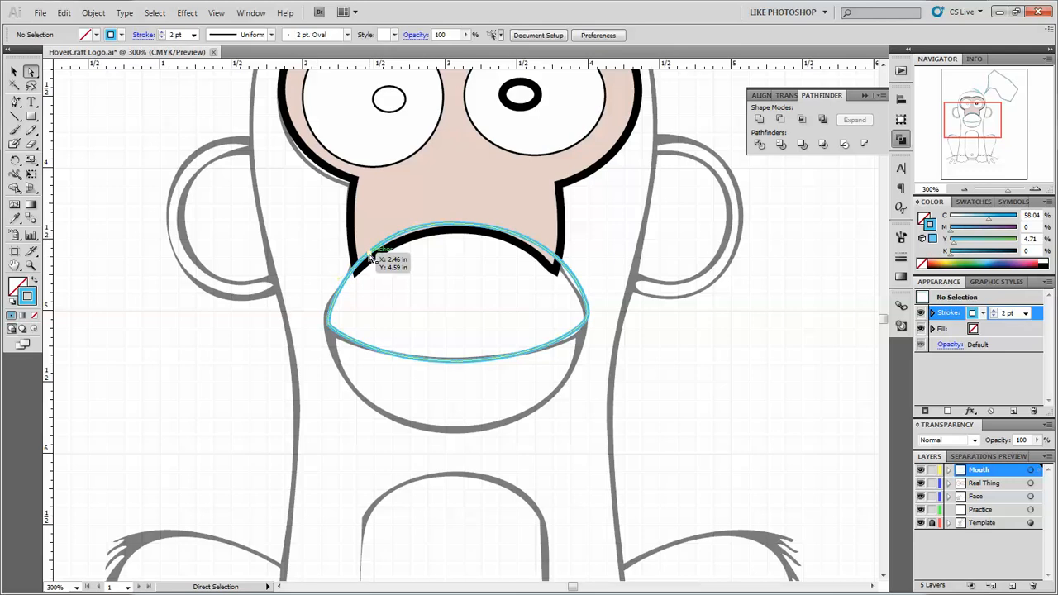
pyautogui.click(369, 253)
pyautogui.moveTo(370, 256); pyautogui.dragTo(374, 259)
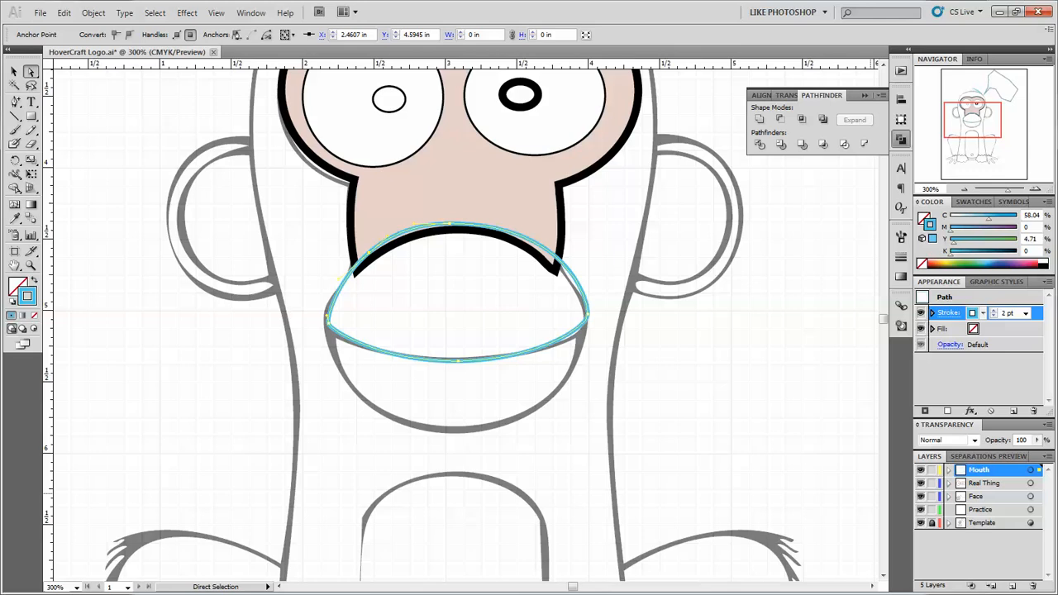
pyautogui.click(1014, 11)
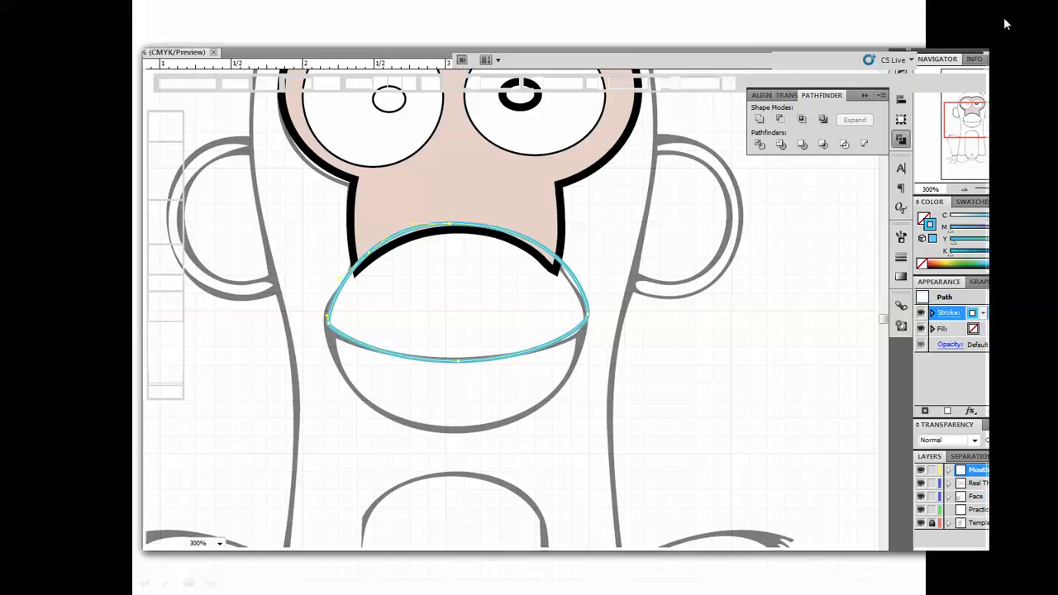
pyautogui.click(856, 28)
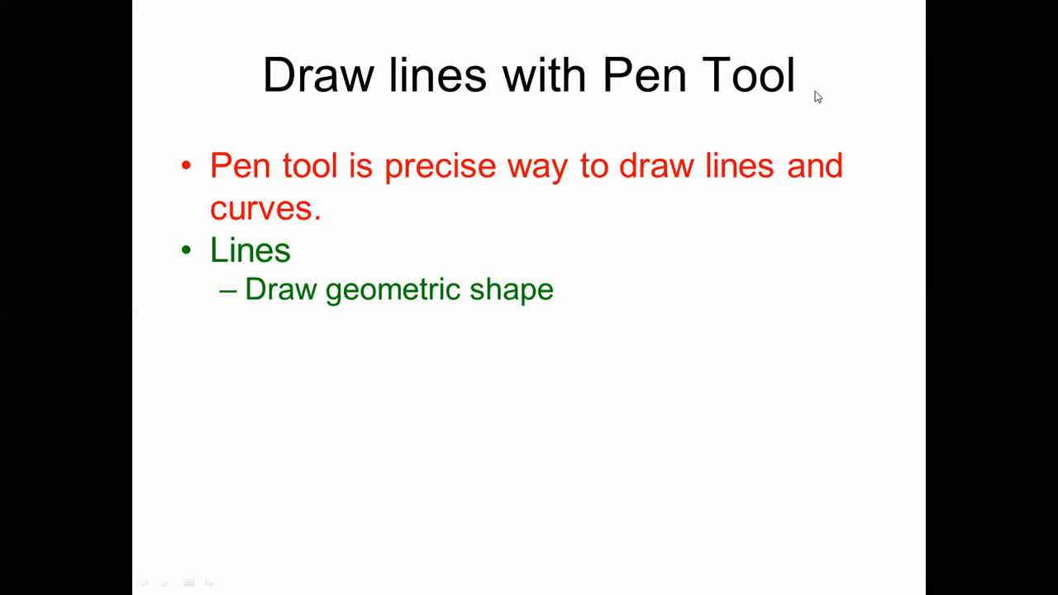
pyautogui.click(482, 449)
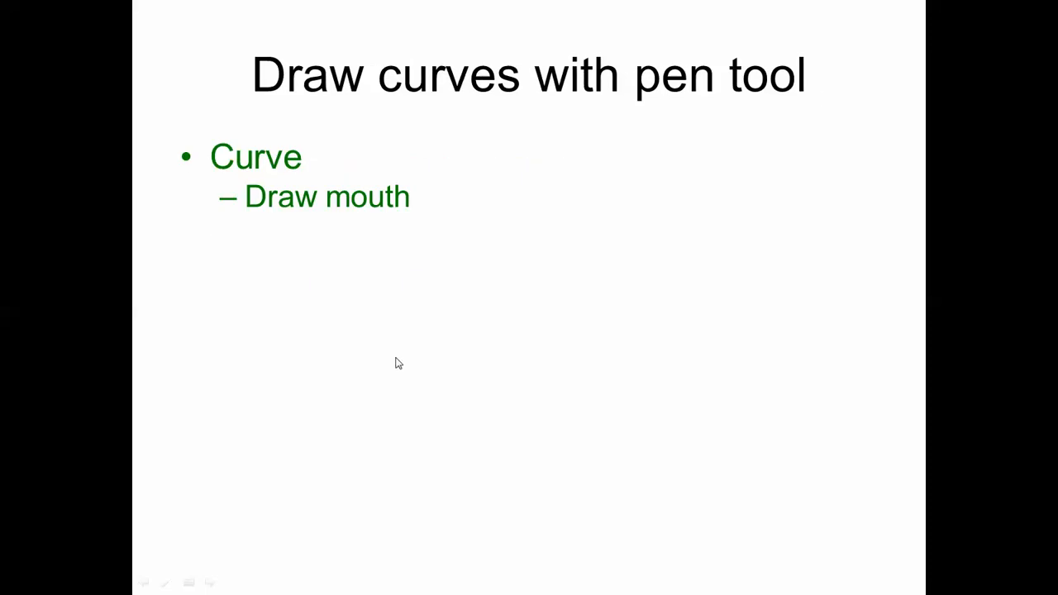
pyautogui.click(345, 273)
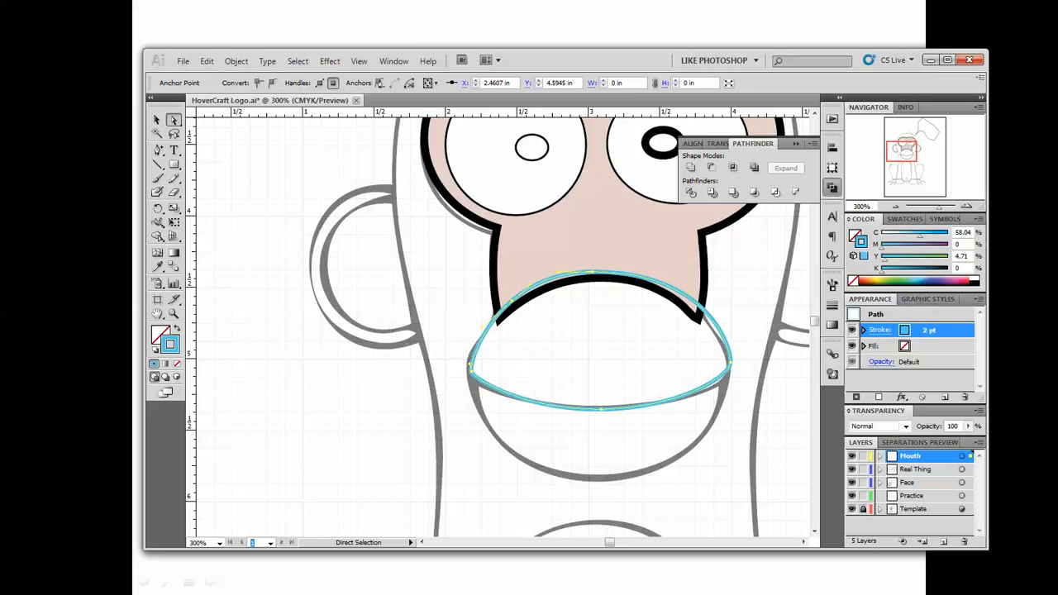
pyautogui.click(947, 63)
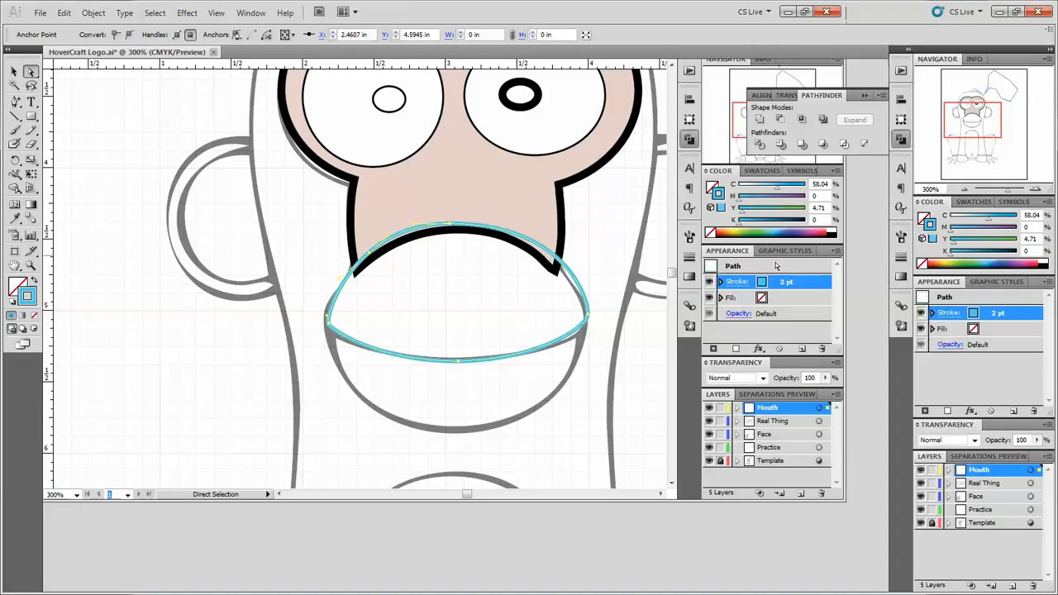
# - Add the text "Hi" at 18 pt inside the upper part of the speech bubble with the Type tool
pyautogui.click(883, 65)
pyautogui.click(883, 67)
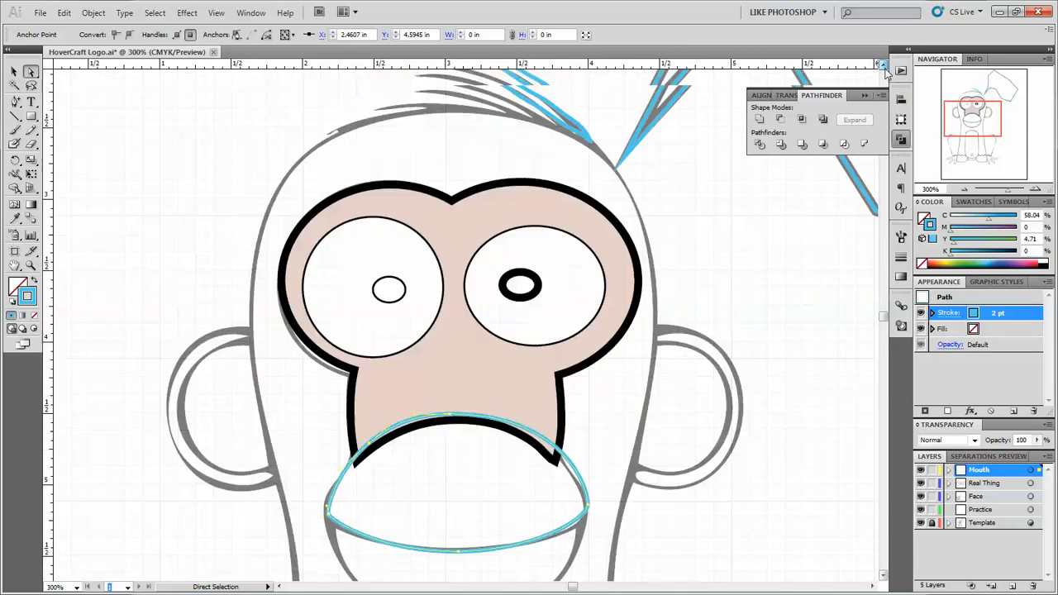
pyautogui.click(871, 585)
pyautogui.click(872, 585)
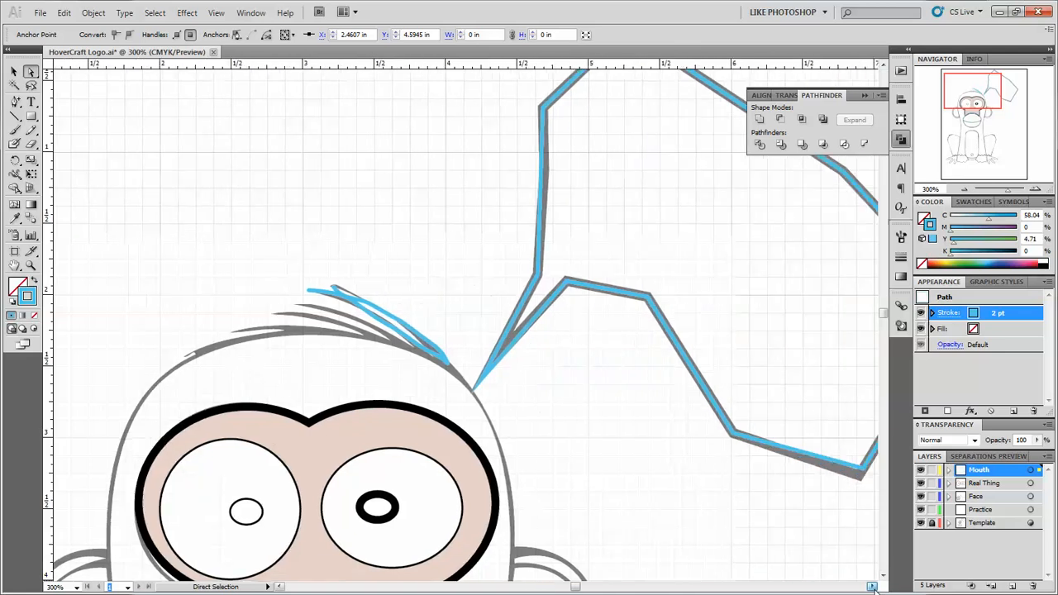
pyautogui.click(31, 102)
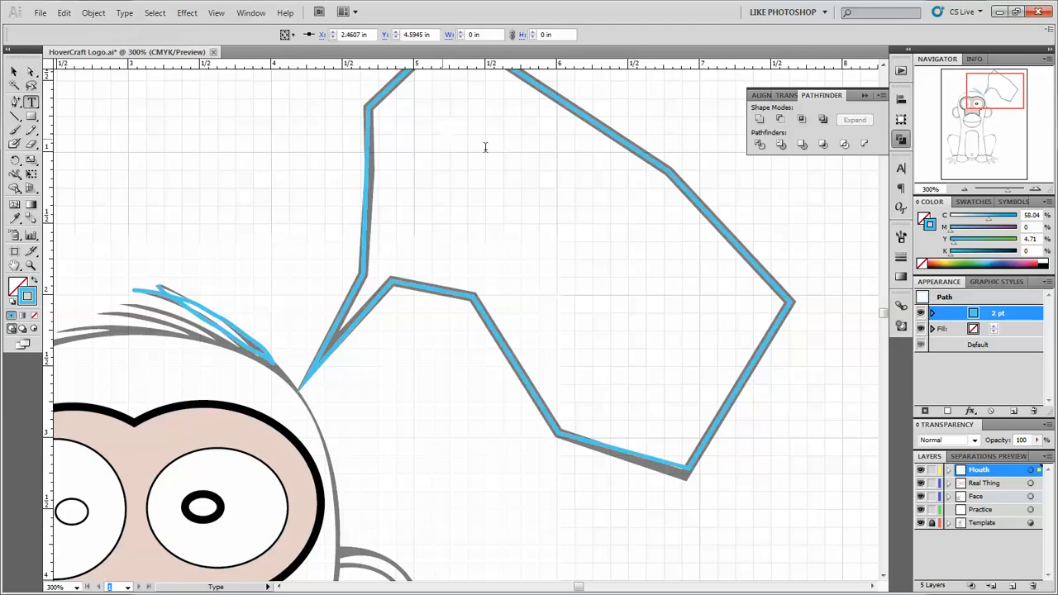
pyautogui.click(440, 124)
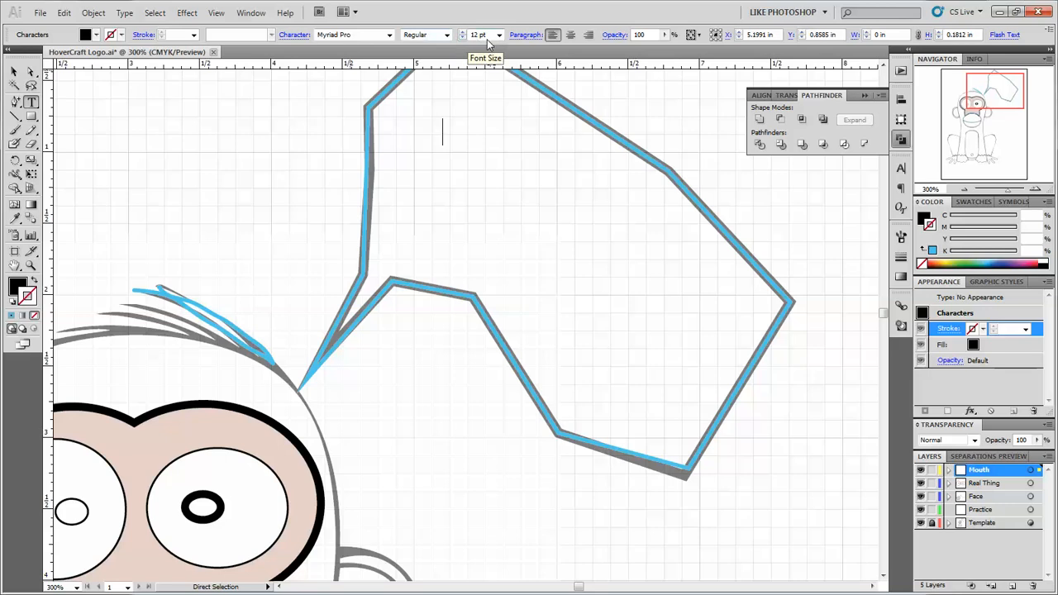
pyautogui.click(499, 35)
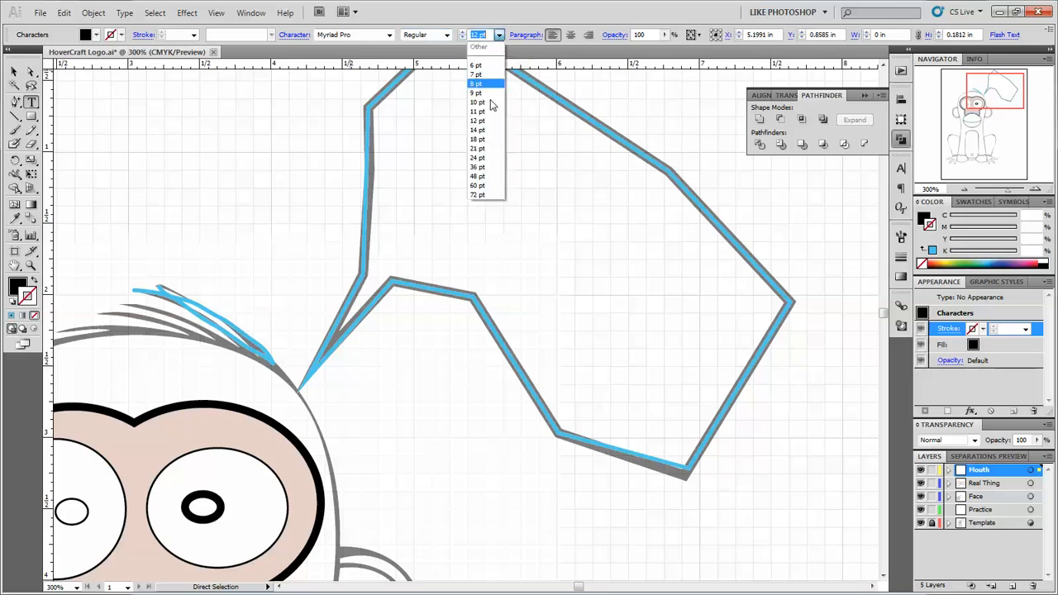
pyautogui.click(478, 140)
pyautogui.click(460, 144)
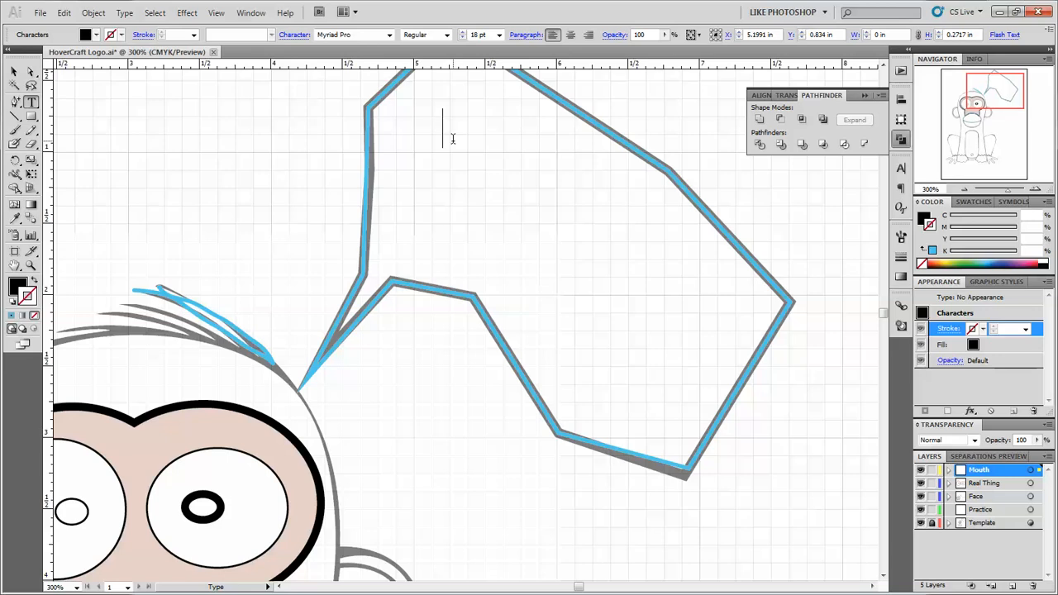
pyautogui.write('Hi')
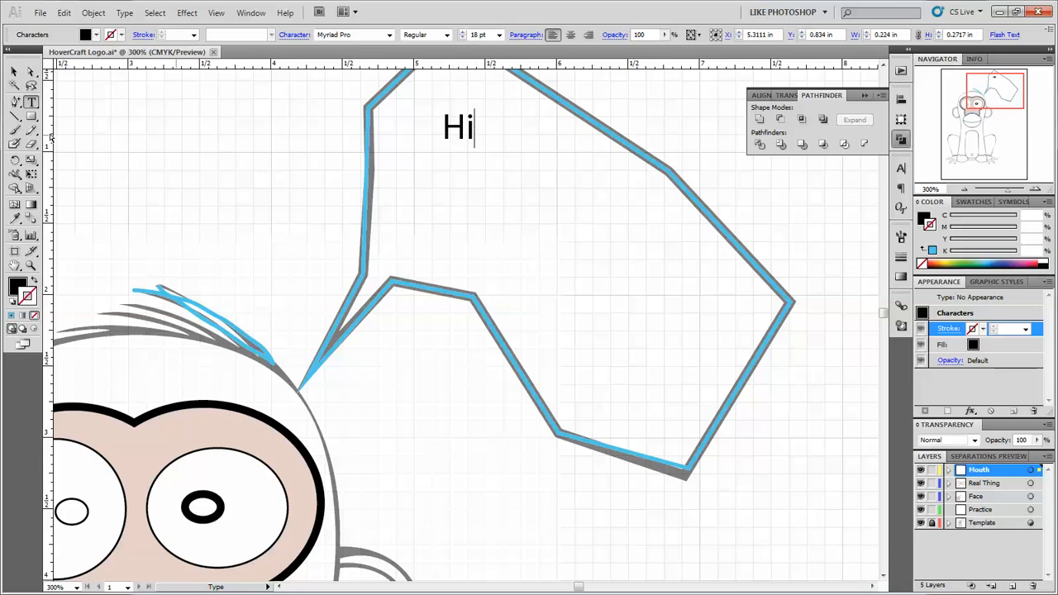
# - Try News Gothic on the "Hi" text, and set its font to Nueva Std
pyautogui.click(31, 100)
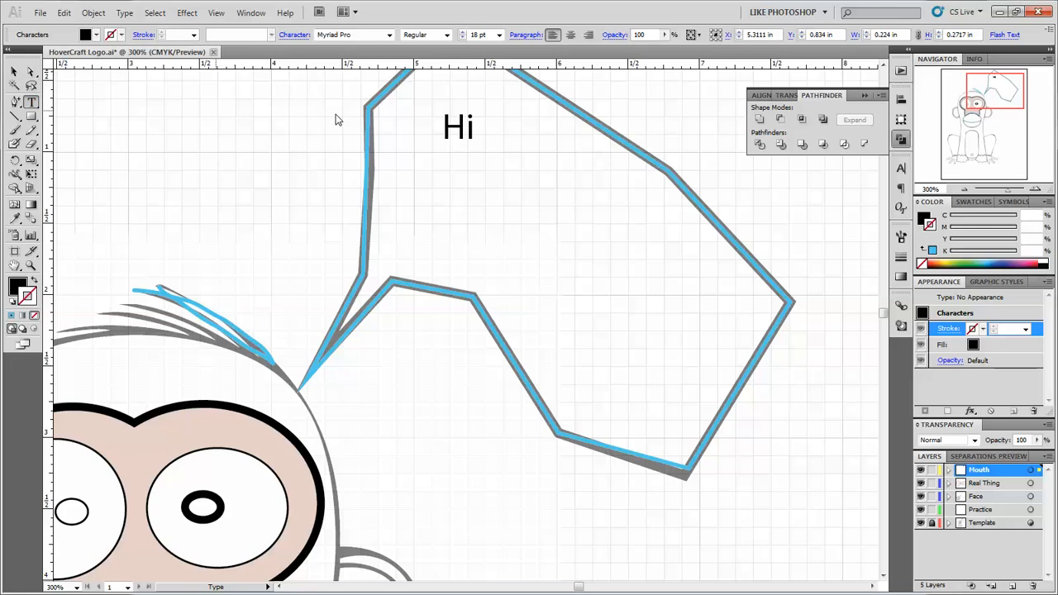
pyautogui.doubleClick(458, 131)
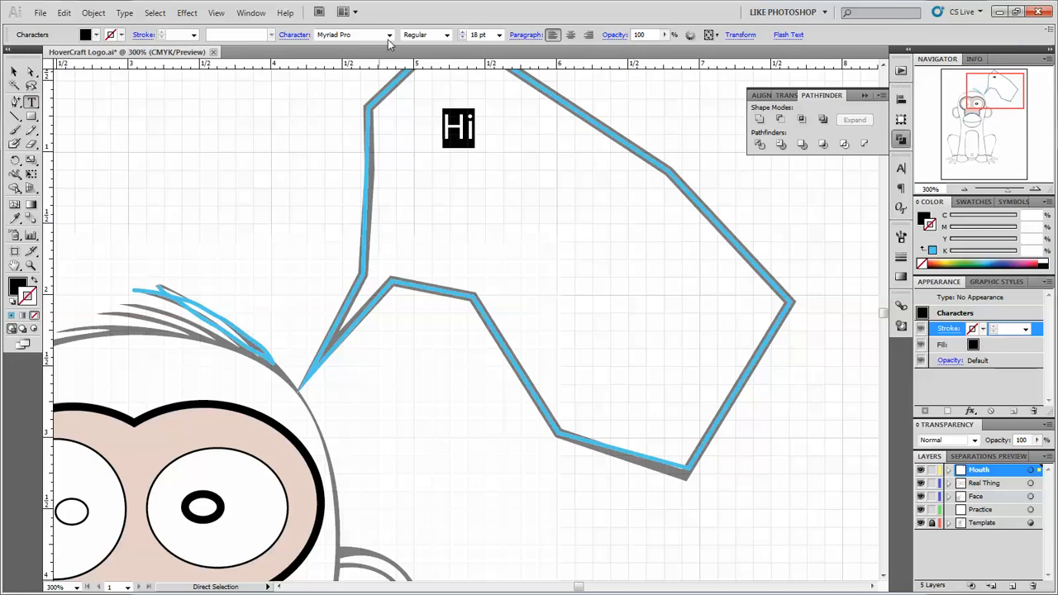
pyautogui.click(389, 37)
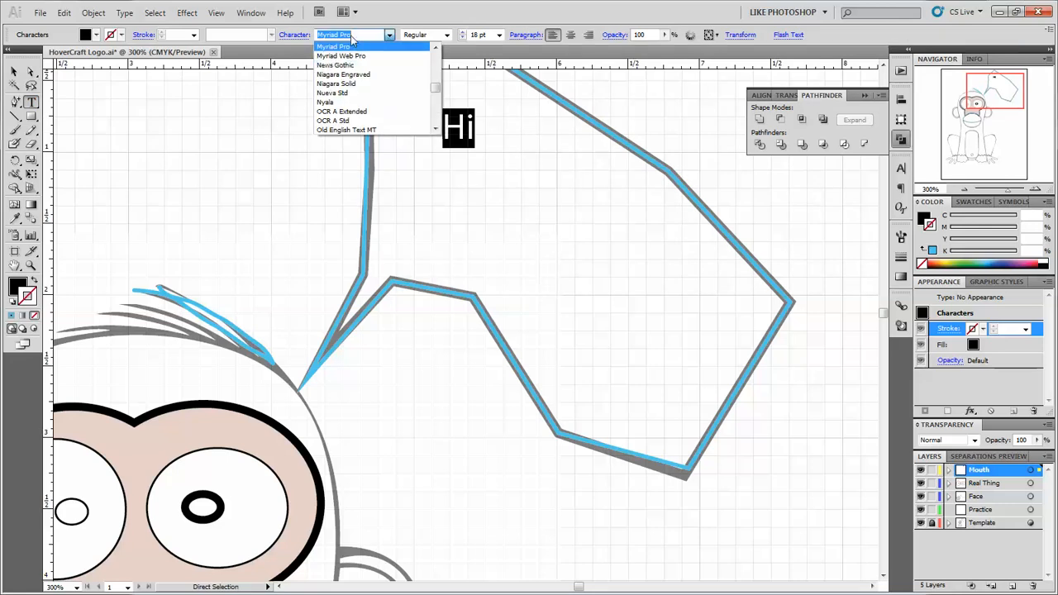
pyautogui.click(350, 34)
pyautogui.tripleClick(350, 34)
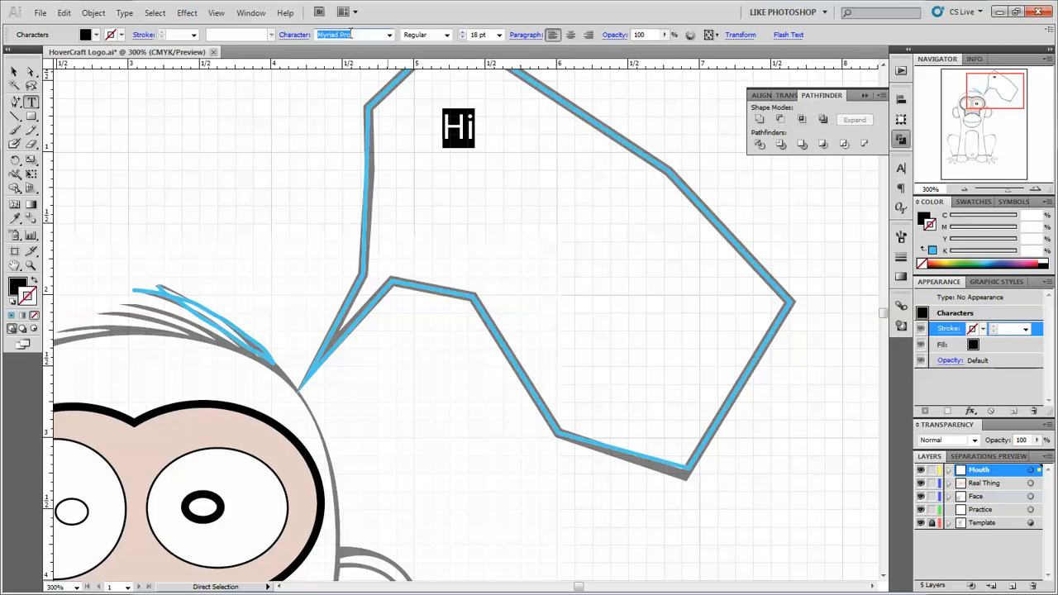
pyautogui.write('News Gothic')
pyautogui.press('Return')
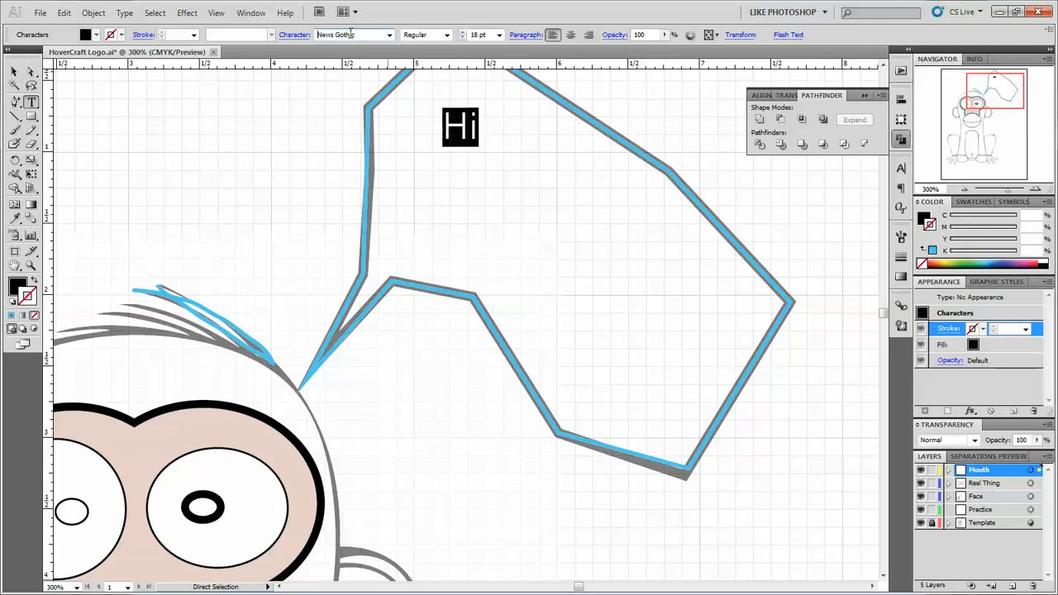
pyautogui.press('Down')
pyautogui.press('Down')
pyautogui.press('Down')
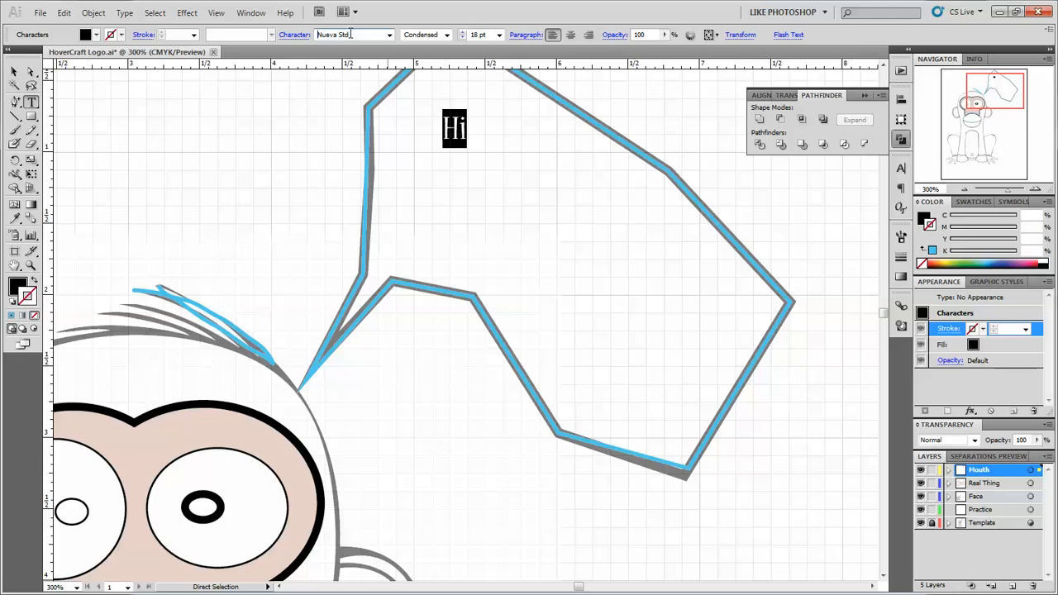
# - Rotate the "Hi" text slightly clockwise with the Free Transform tool and deselect it
pyautogui.click(14, 72)
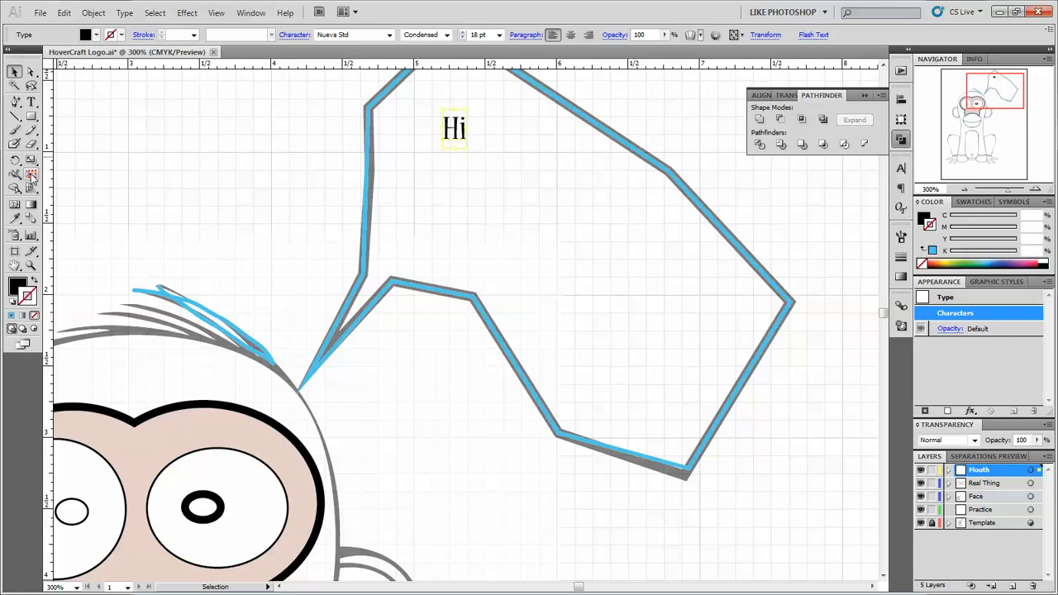
pyautogui.click(31, 174)
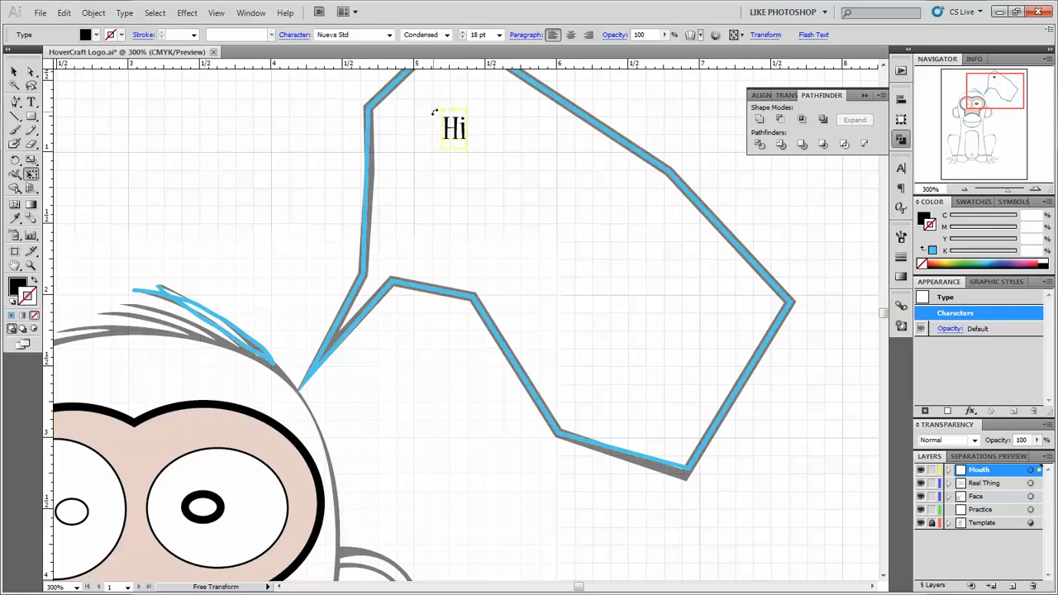
pyautogui.moveTo(435, 110); pyautogui.dragTo(442, 105)
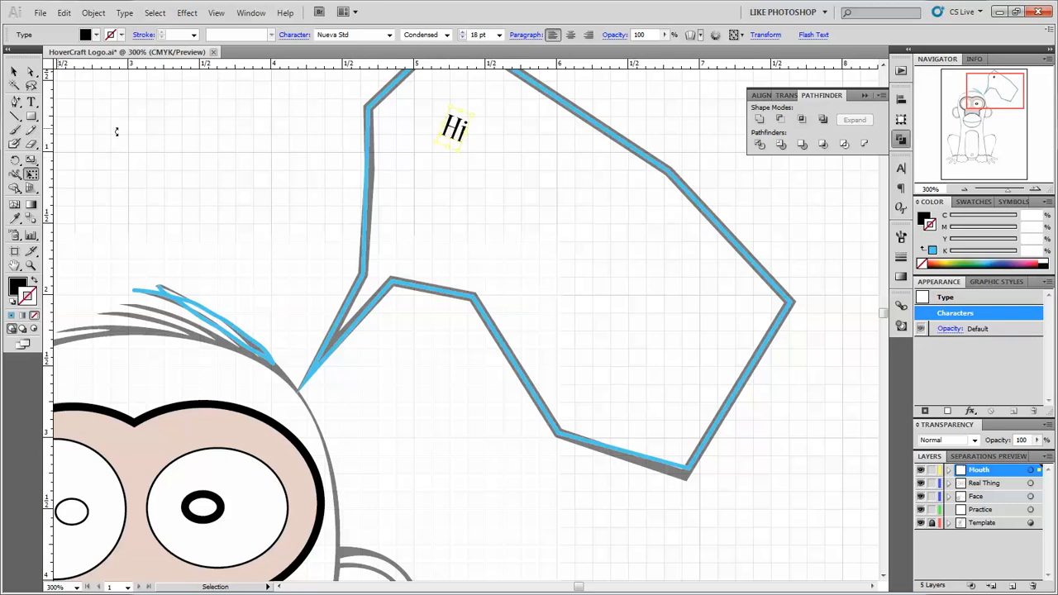
pyautogui.click(13, 73)
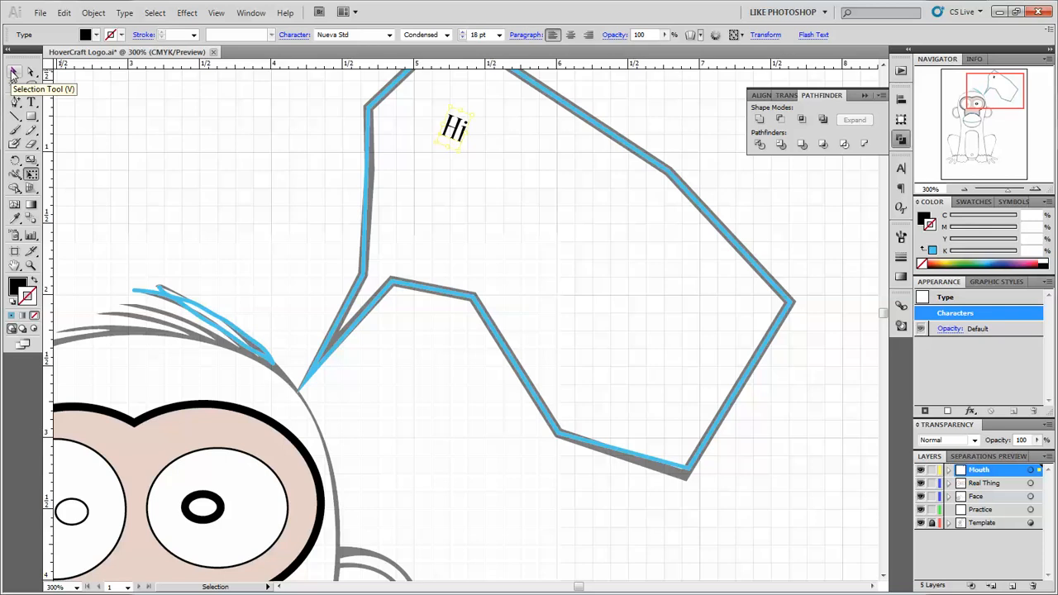
pyautogui.click(147, 119)
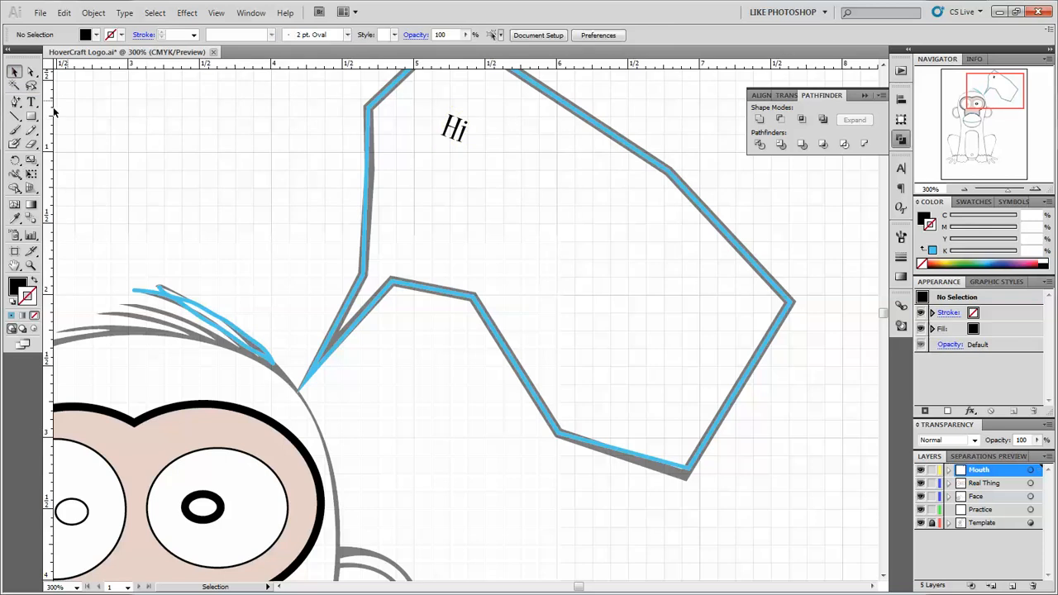
# - Draw an ellipse about 1.42 by 1 in inside the speech bubble and add "kl;jsad;lfjk sfljasdf;ljas" along its outline with Type on a Path
pyautogui.moveTo(31, 116); pyautogui.dragTo(59, 147)
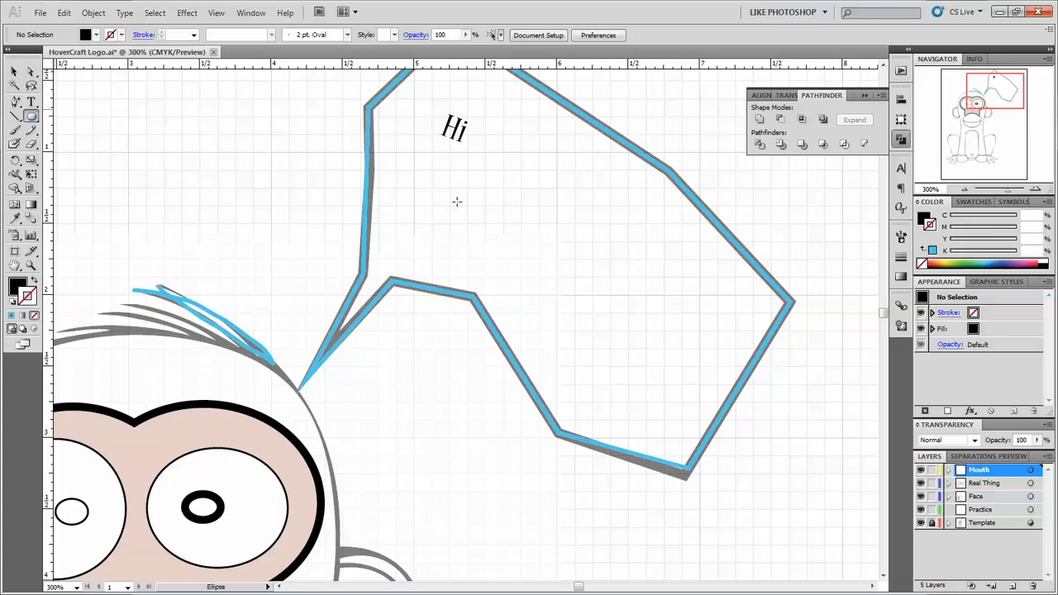
pyautogui.moveTo(469, 201); pyautogui.dragTo(670, 342)
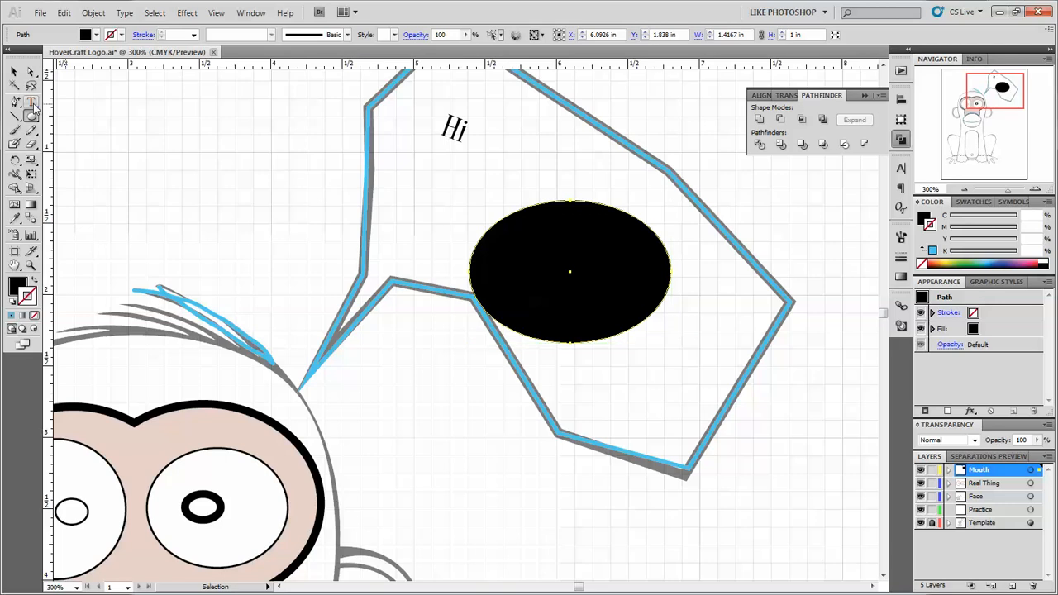
pyautogui.moveTo(34, 104); pyautogui.dragTo(73, 131)
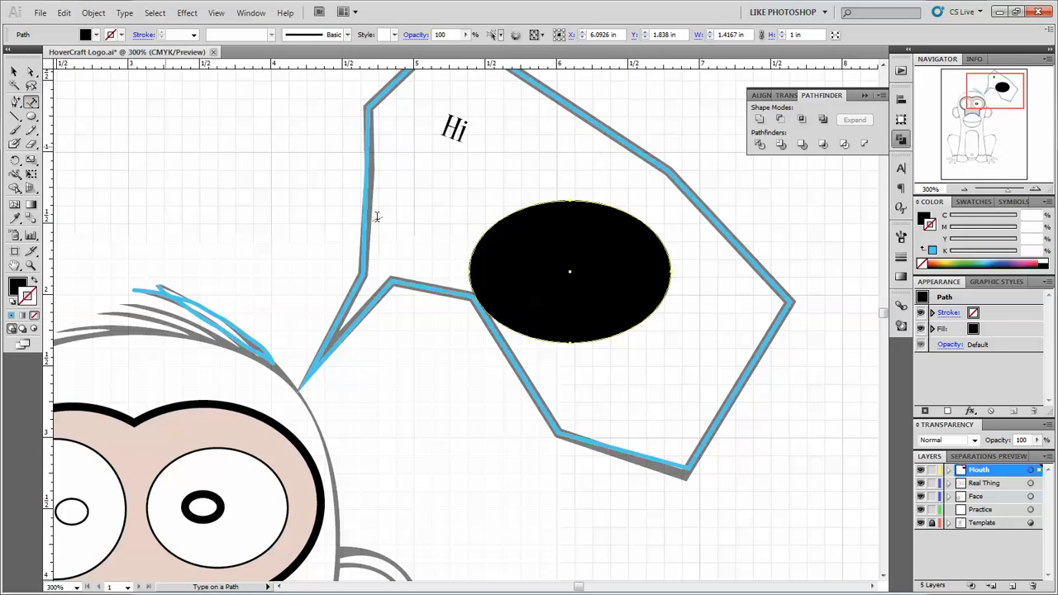
pyautogui.click(477, 242)
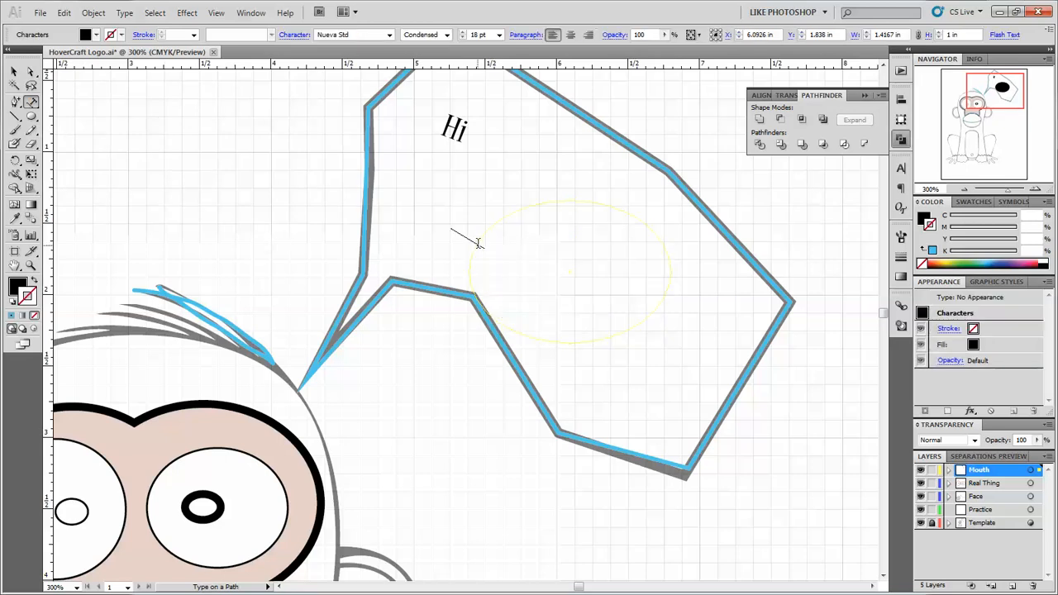
pyautogui.write('kl;jsad;lfjk sfljasdf;ljas')
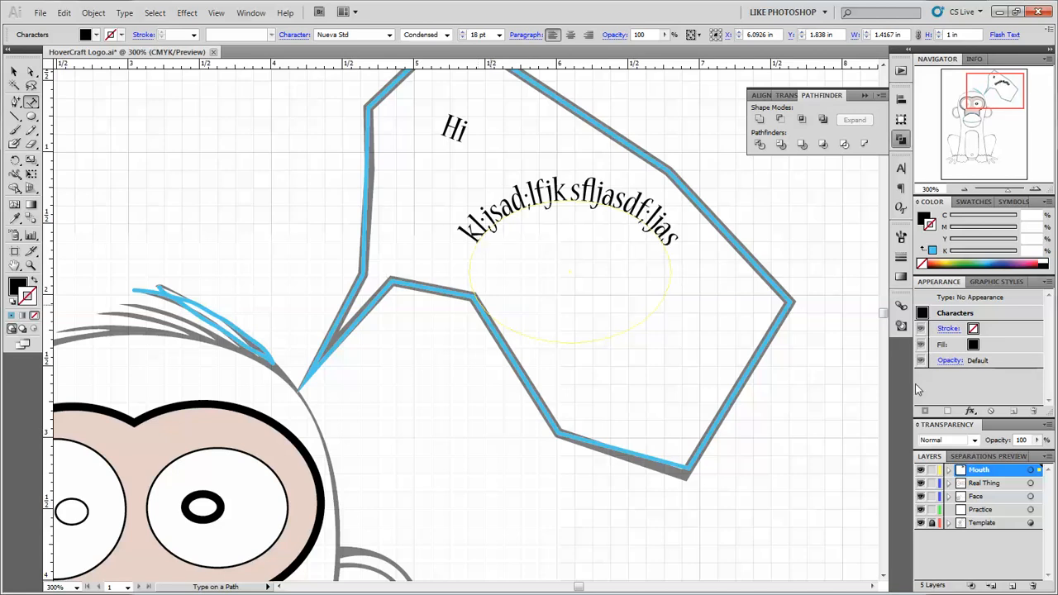
pyautogui.click(1016, 12)
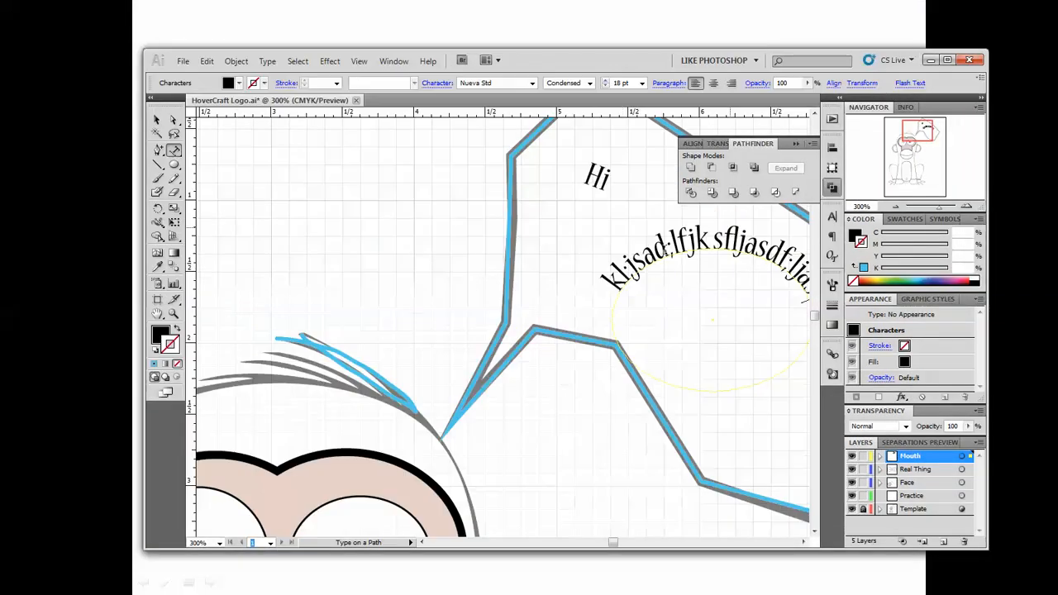
pyautogui.click(526, 33)
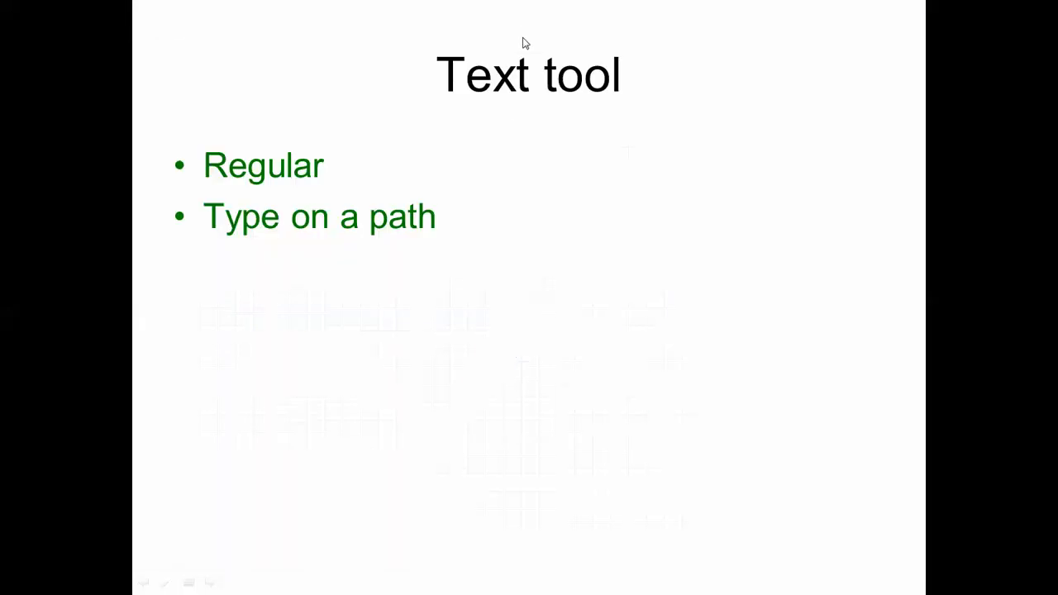
pyautogui.click(512, 111)
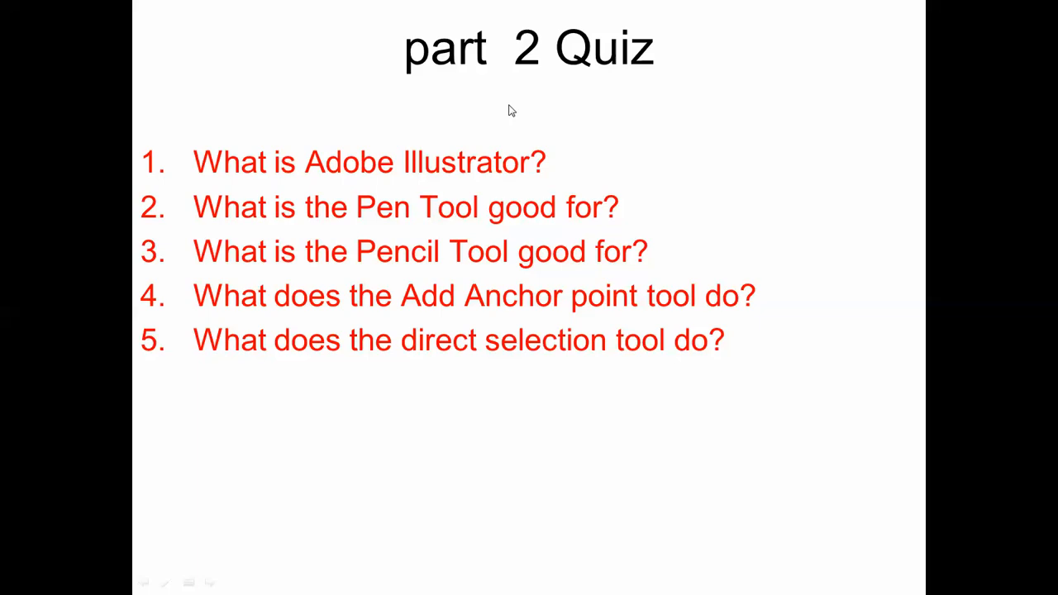